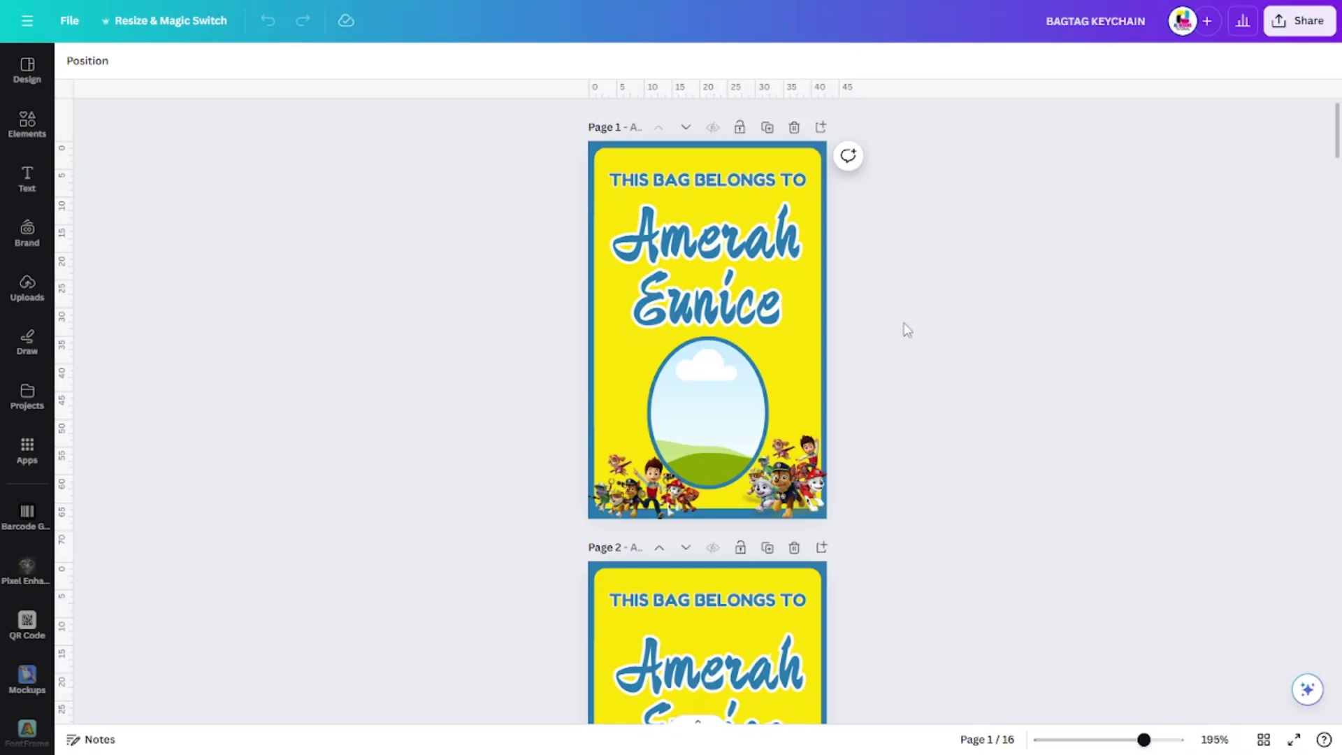
- Review the front and back bag tag layouts on pages 1 and 2, including the front's background shape
{"action": "scroll", "coordinate": [1063, 429], "scroll_direction": "down", "scroll_amount": 3}
{"action": "scroll", "coordinate": [1064, 428], "scroll_direction": "down", "scroll_amount": 3}
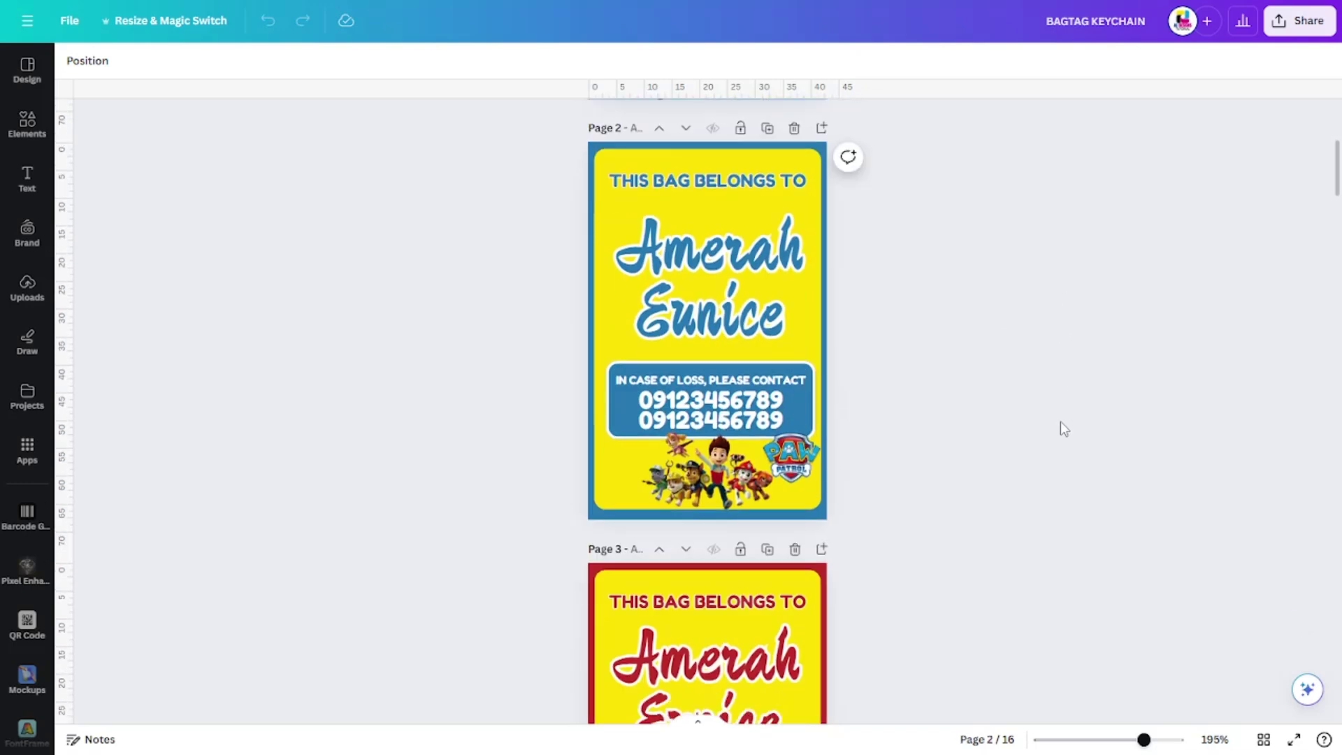
{"action": "scroll", "coordinate": [1060, 427], "scroll_direction": "up", "scroll_amount": 6}
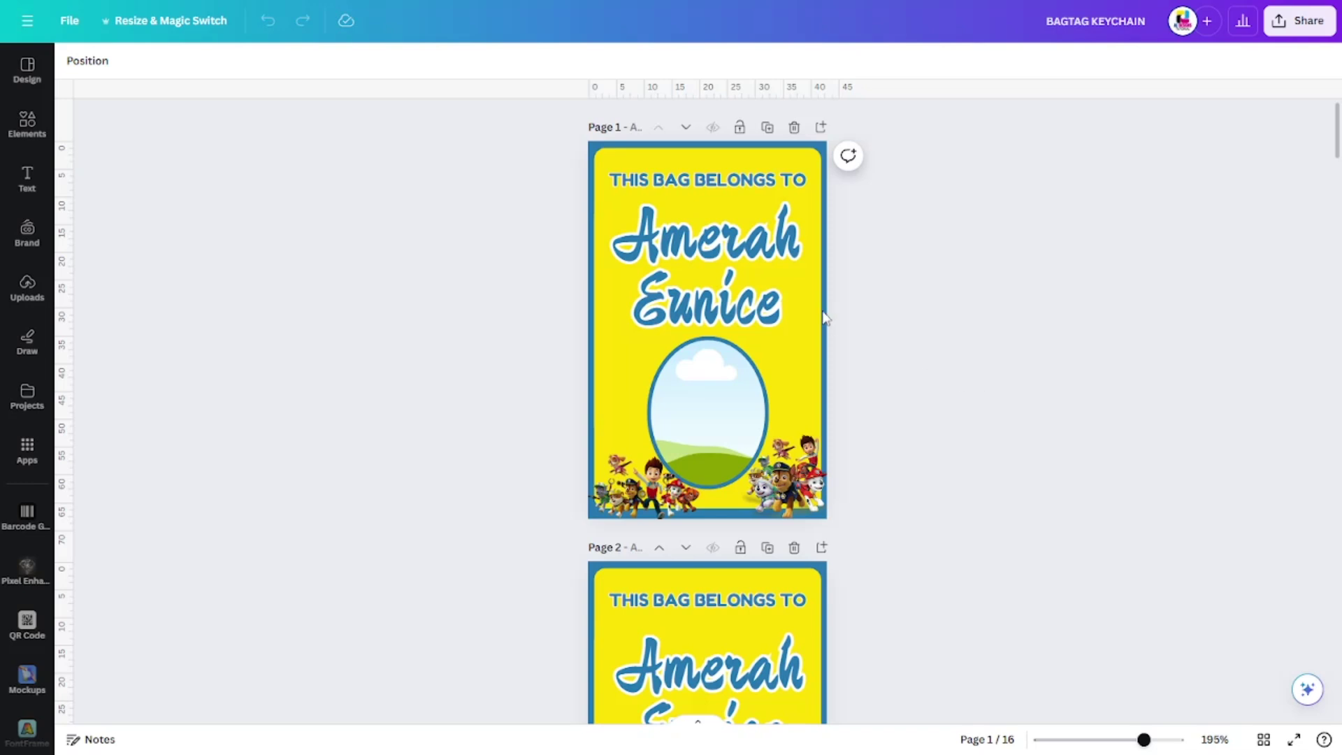
{"action": "scroll", "coordinate": [1007, 401], "scroll_direction": "down", "scroll_amount": 3}
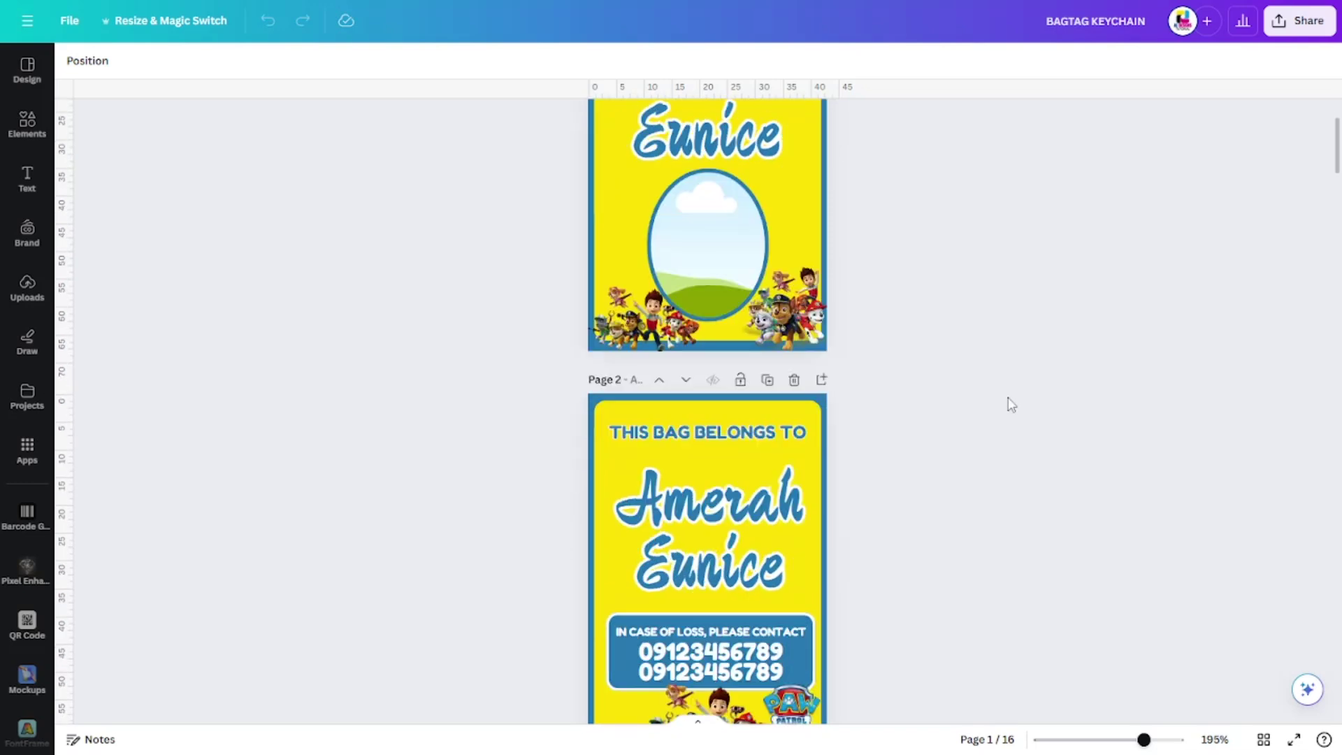
{"action": "scroll", "coordinate": [976, 392], "scroll_direction": "up", "scroll_amount": 1}
{"action": "left_click", "coordinate": [799, 270]}
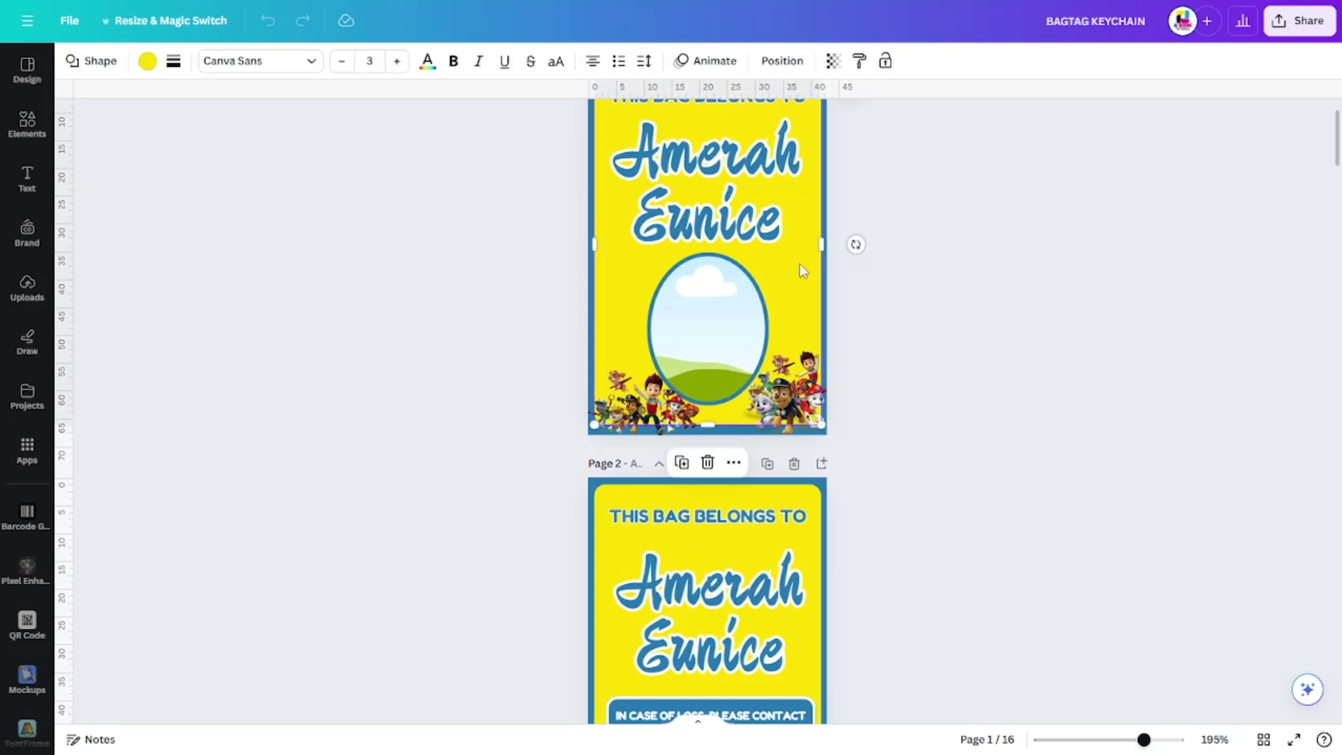
{"action": "left_click", "coordinate": [981, 369]}
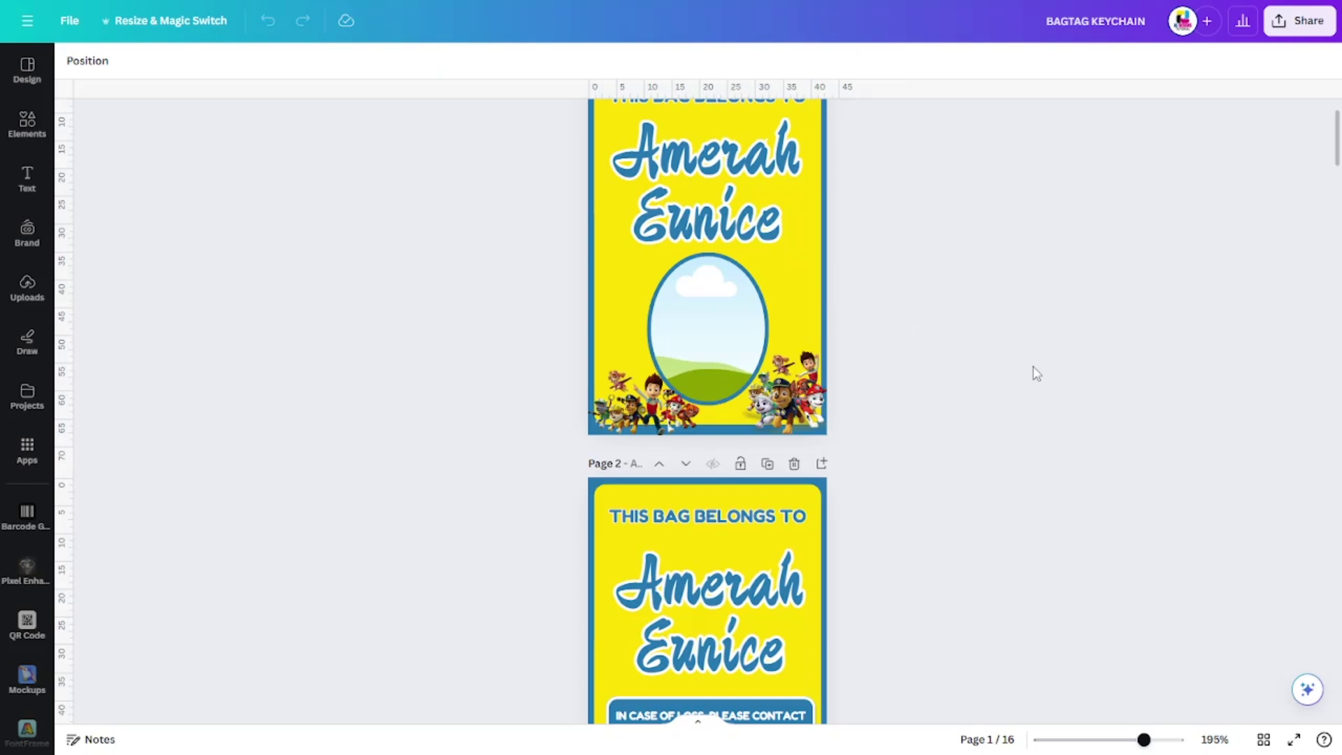
{"action": "scroll", "coordinate": [1034, 371], "scroll_direction": "down", "scroll_amount": 4}
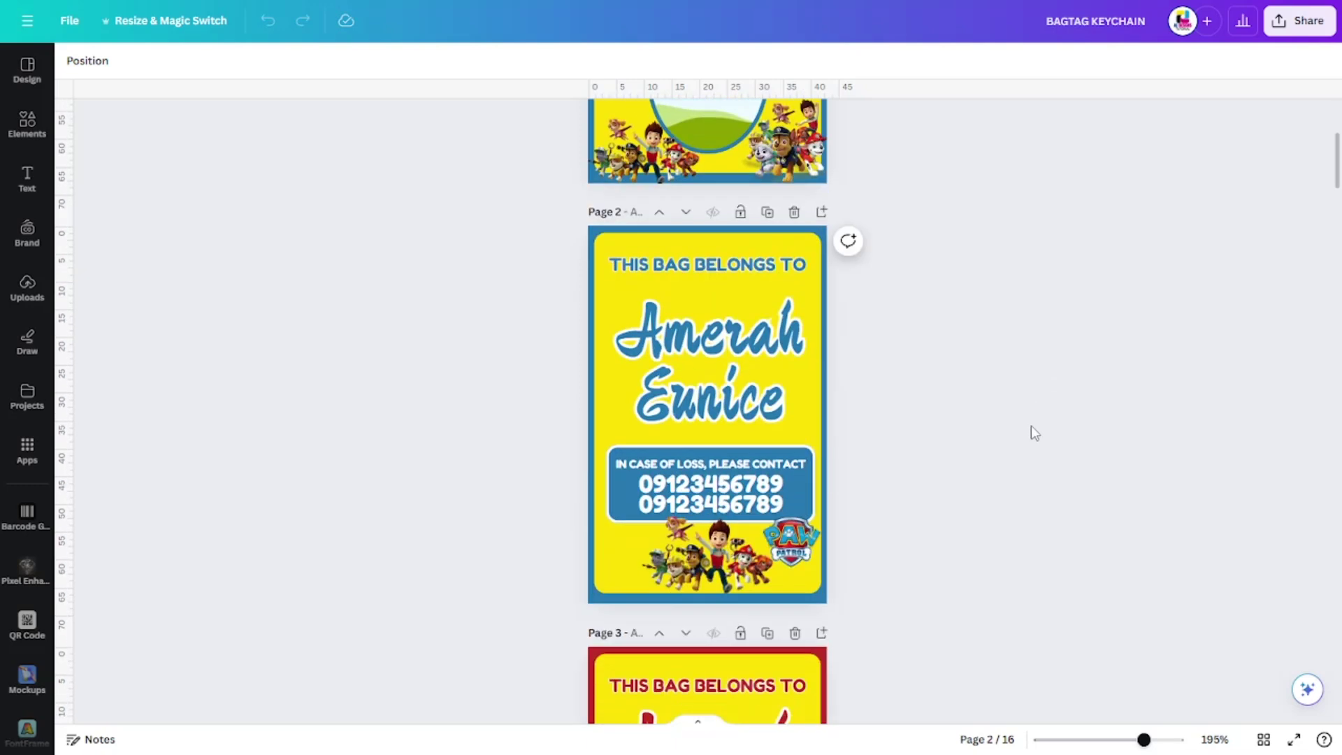
{"action": "scroll", "coordinate": [1031, 440], "scroll_direction": "up", "scroll_amount": 4}
{"action": "scroll", "coordinate": [1034, 453], "scroll_direction": "up", "scroll_amount": 2}
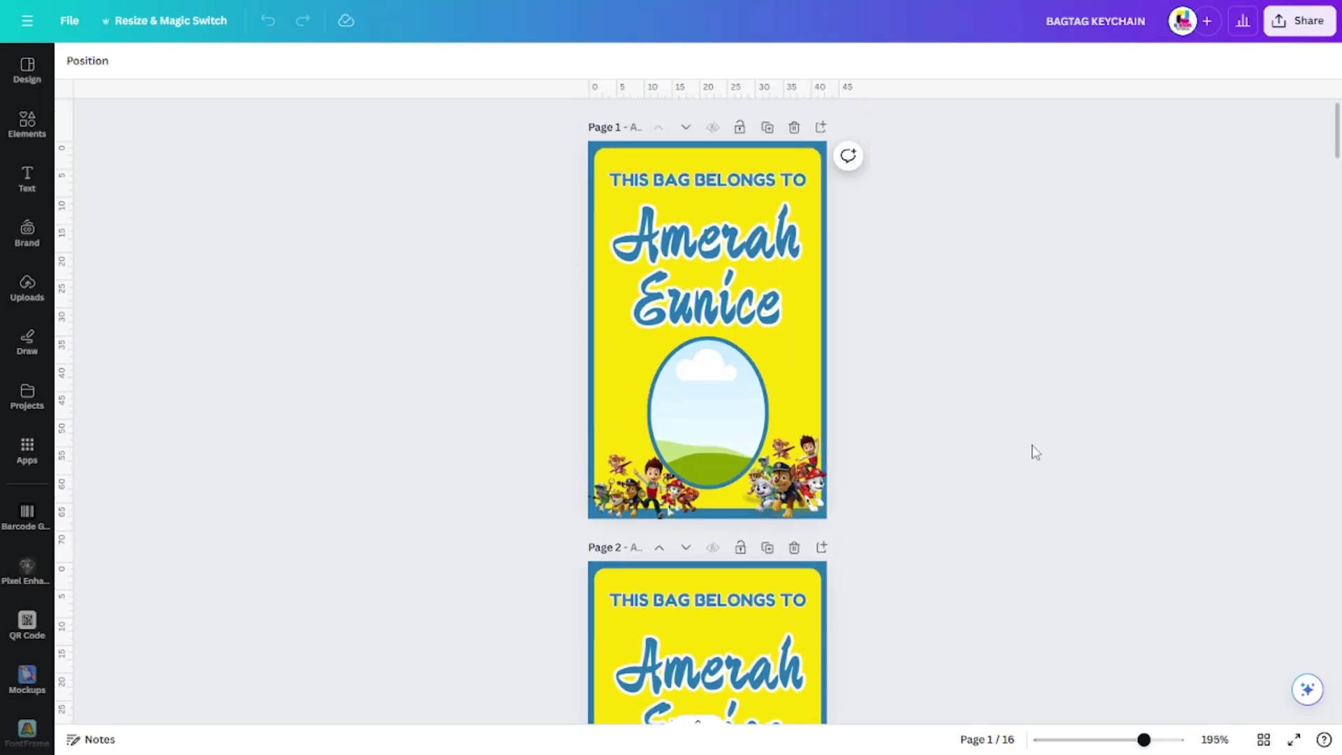
- Try dark red and blue fills on page 1's background shape and restore its yellow fill
{"action": "left_click", "coordinate": [802, 359]}
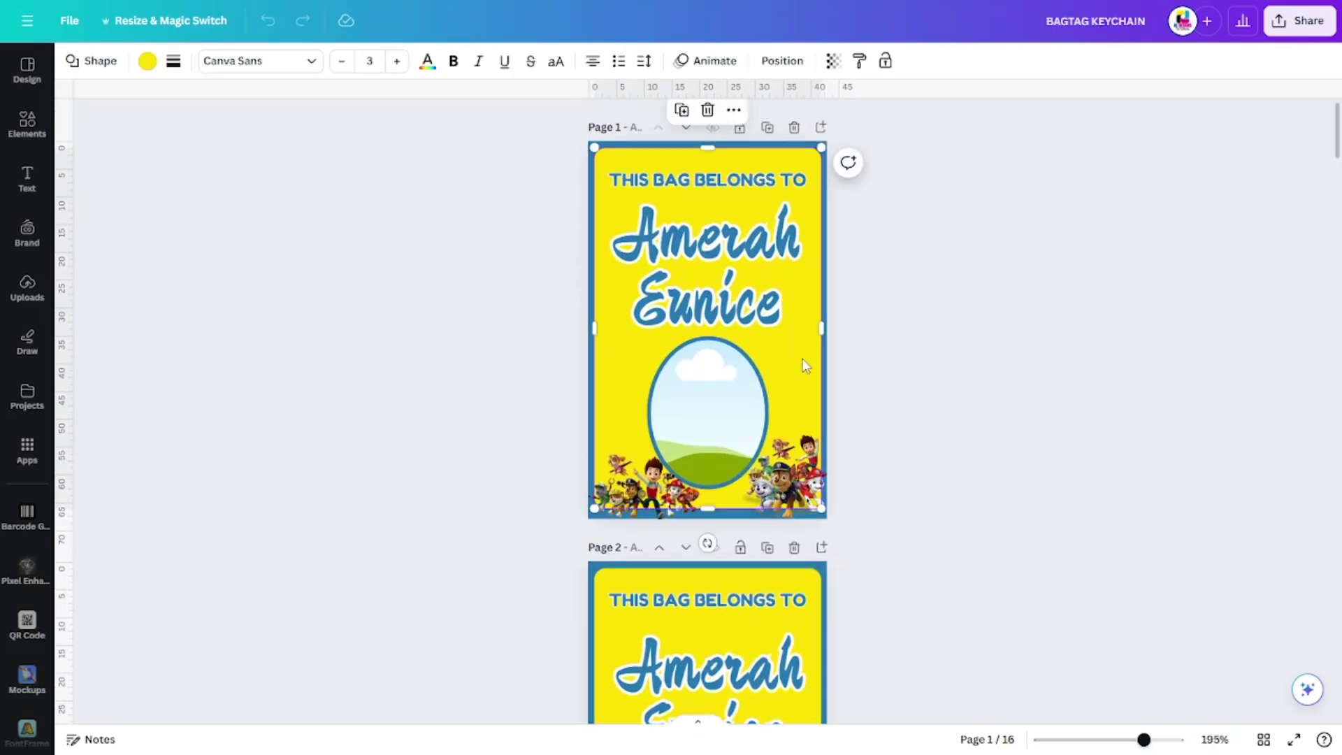
{"action": "left_click", "coordinate": [147, 62]}
{"action": "left_click", "coordinate": [164, 193]}
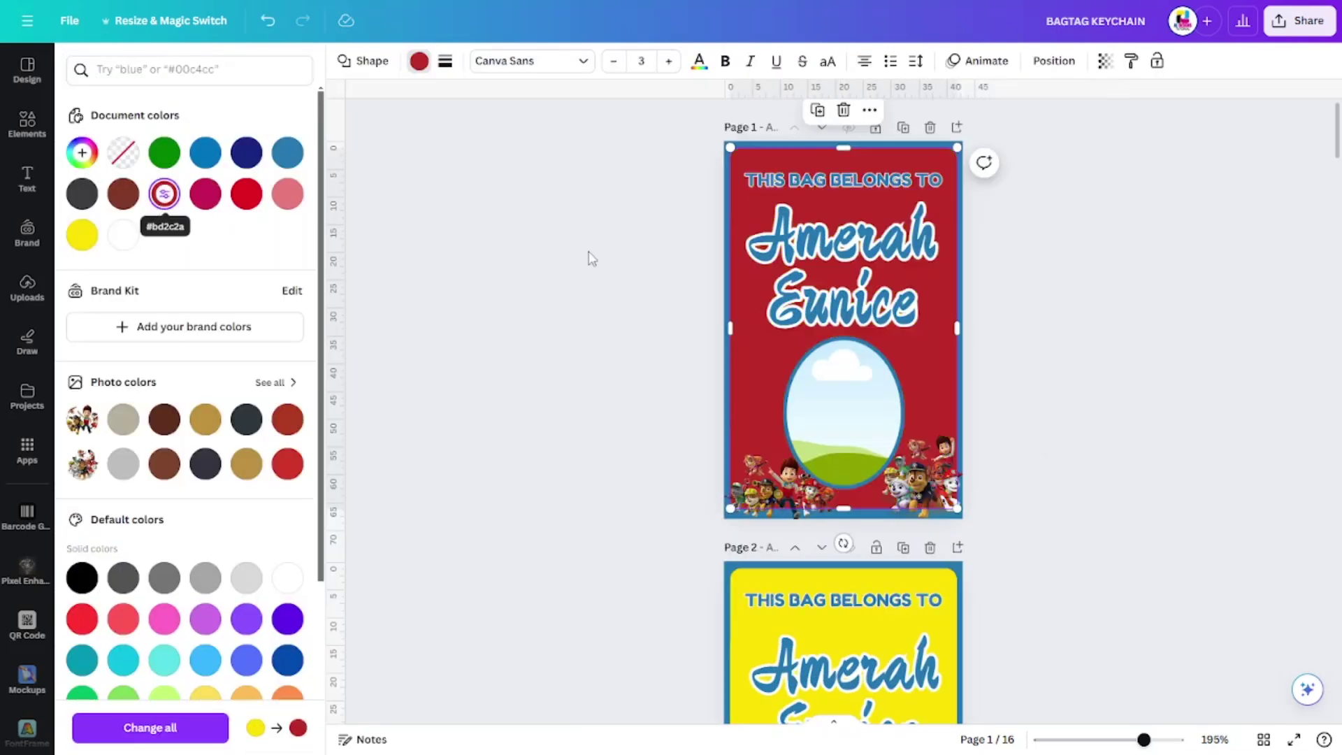
{"action": "left_click", "coordinate": [82, 235]}
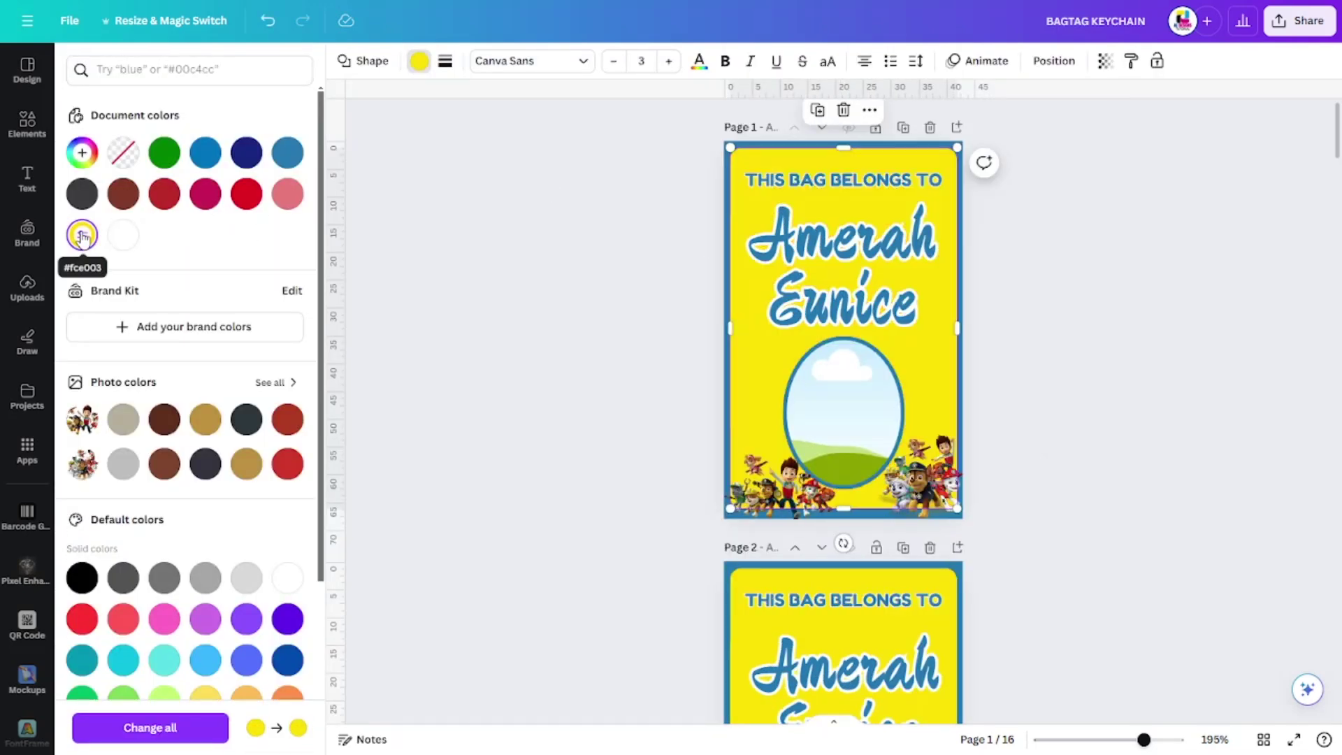
{"action": "left_click", "coordinate": [205, 152]}
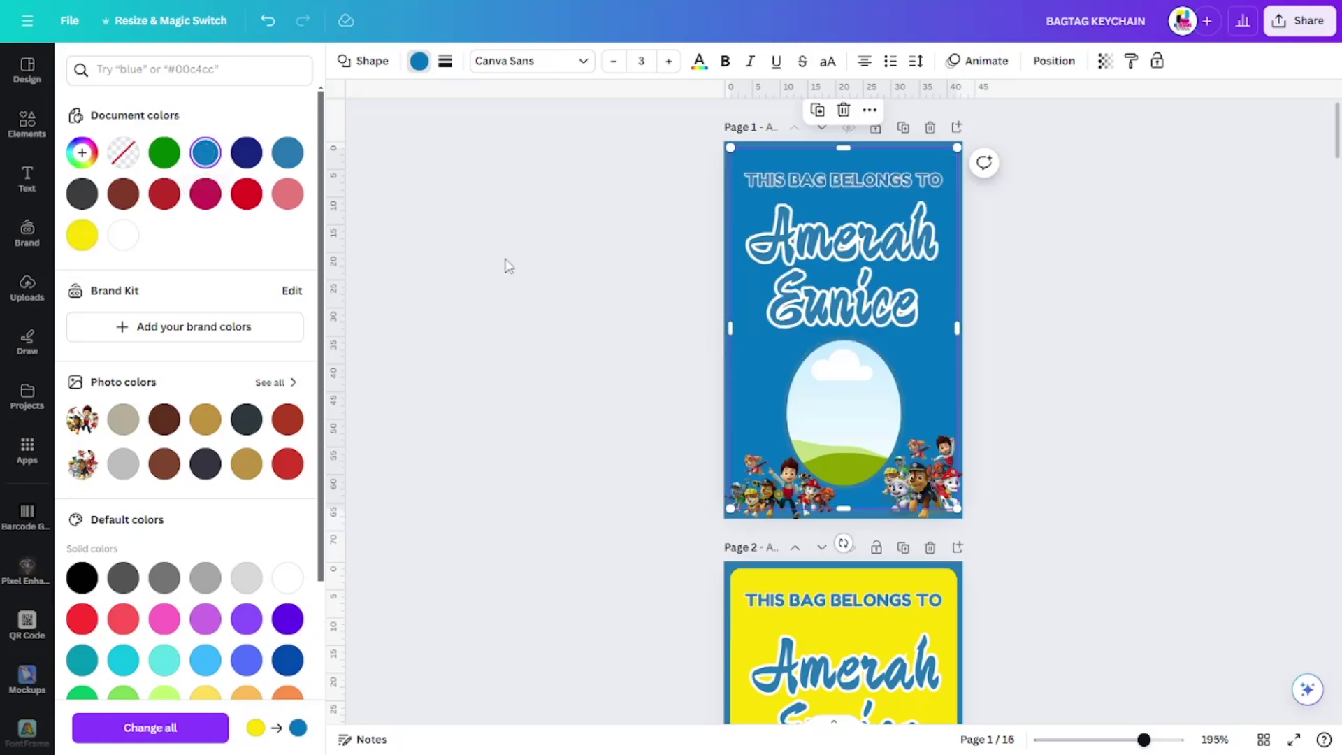
{"action": "left_click", "coordinate": [82, 235]}
{"action": "key", "text": "Escape"}
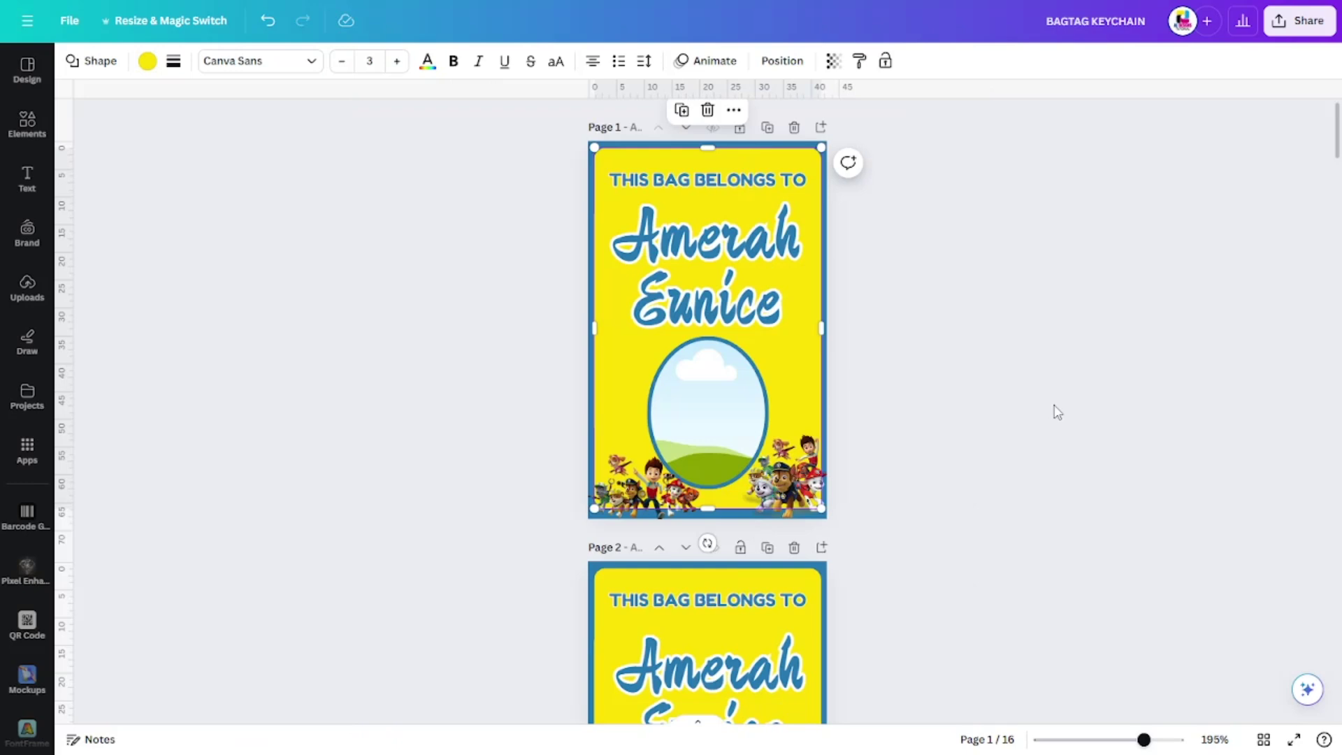
- Inspect the editable name text and the character images flanking the photo frame on page 1
{"action": "left_click", "coordinate": [770, 273]}
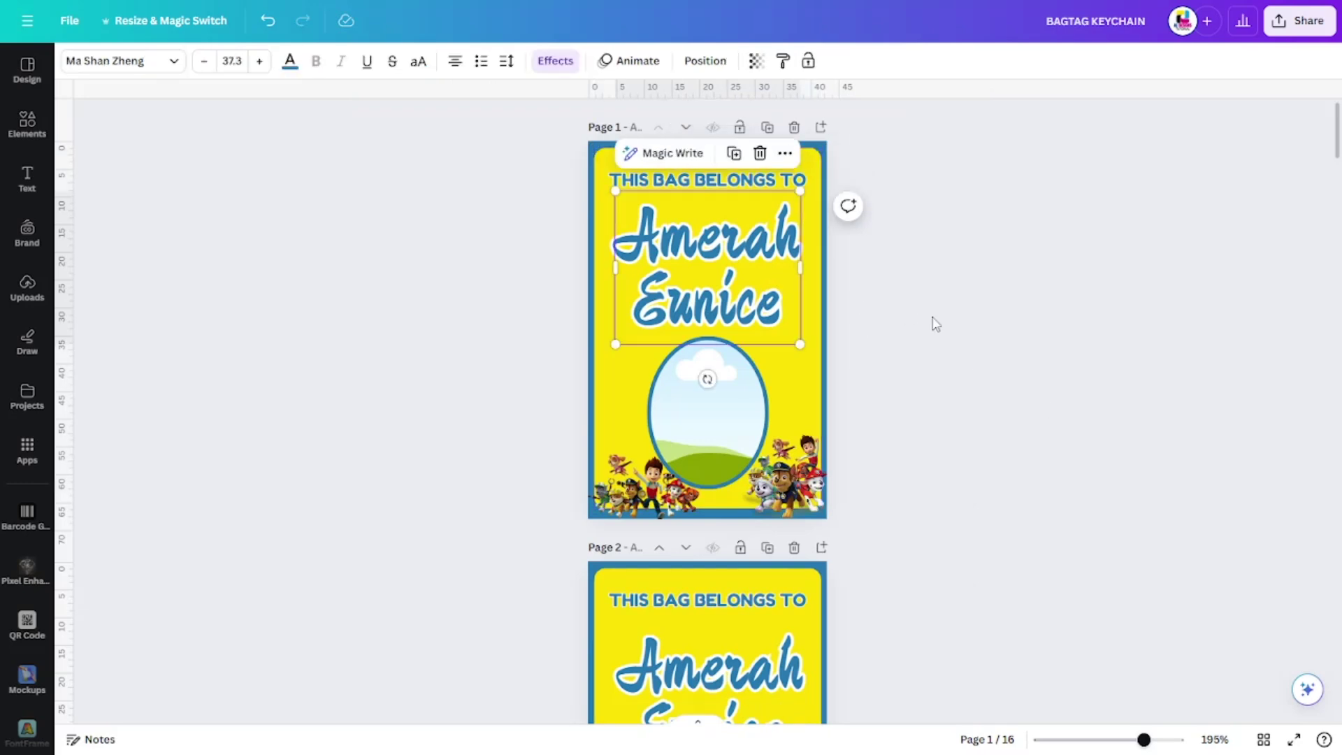
{"action": "left_click", "coordinate": [976, 351]}
{"action": "left_click", "coordinate": [800, 290]}
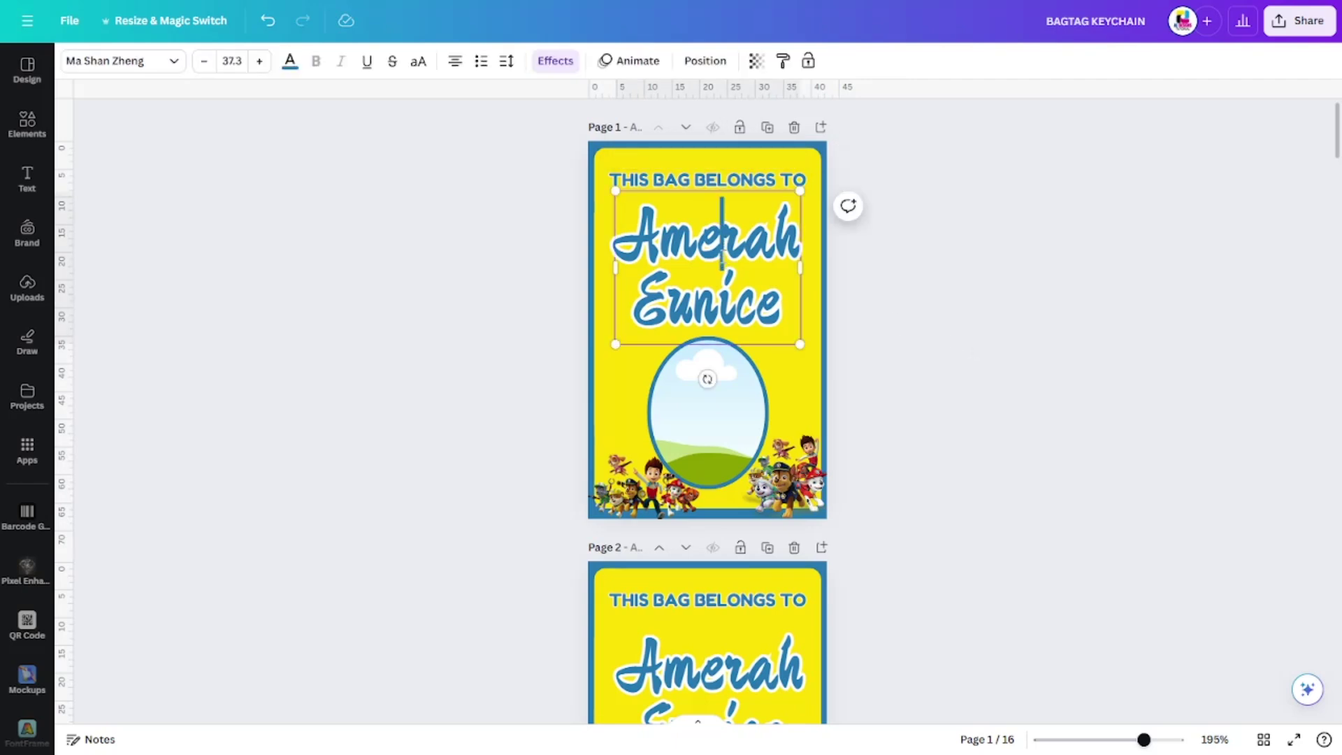
{"action": "left_click", "coordinate": [1098, 388]}
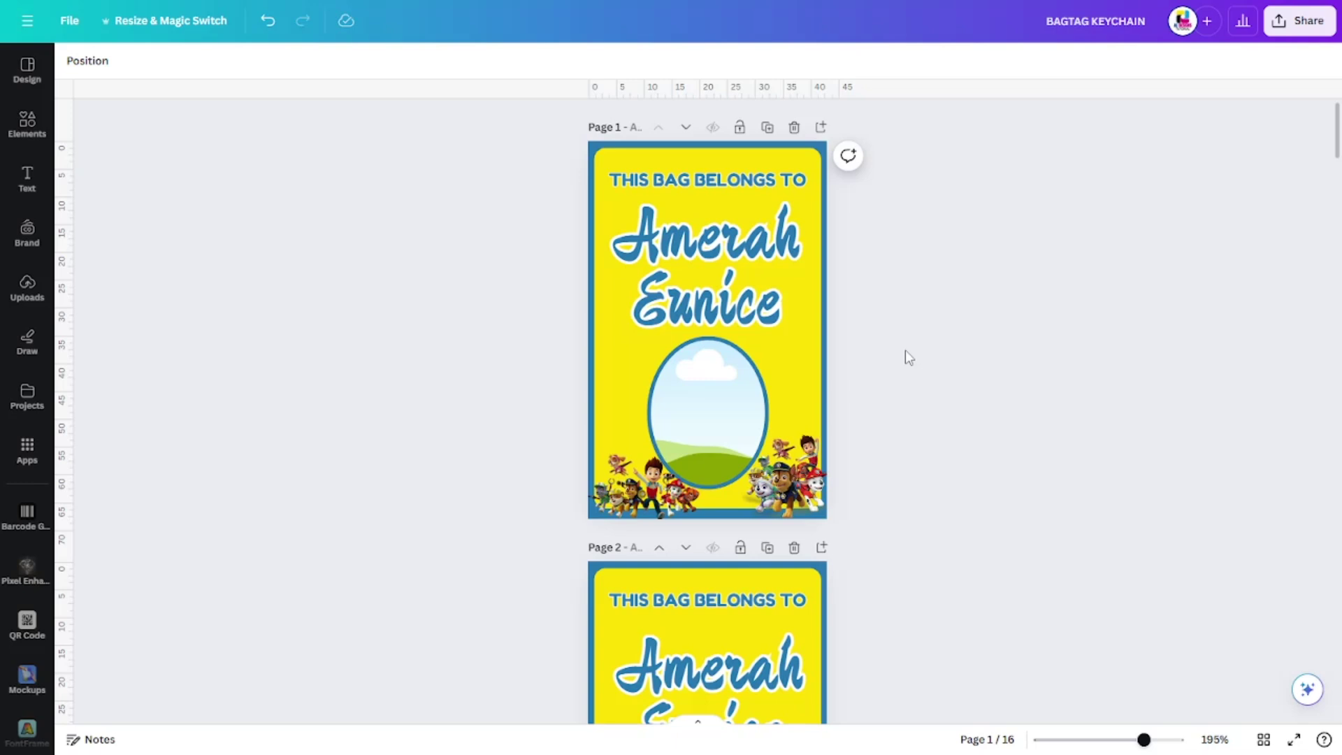
{"action": "scroll", "coordinate": [904, 357], "scroll_direction": "down", "scroll_amount": 2}
{"action": "scroll", "coordinate": [916, 410], "scroll_direction": "up", "scroll_amount": 2}
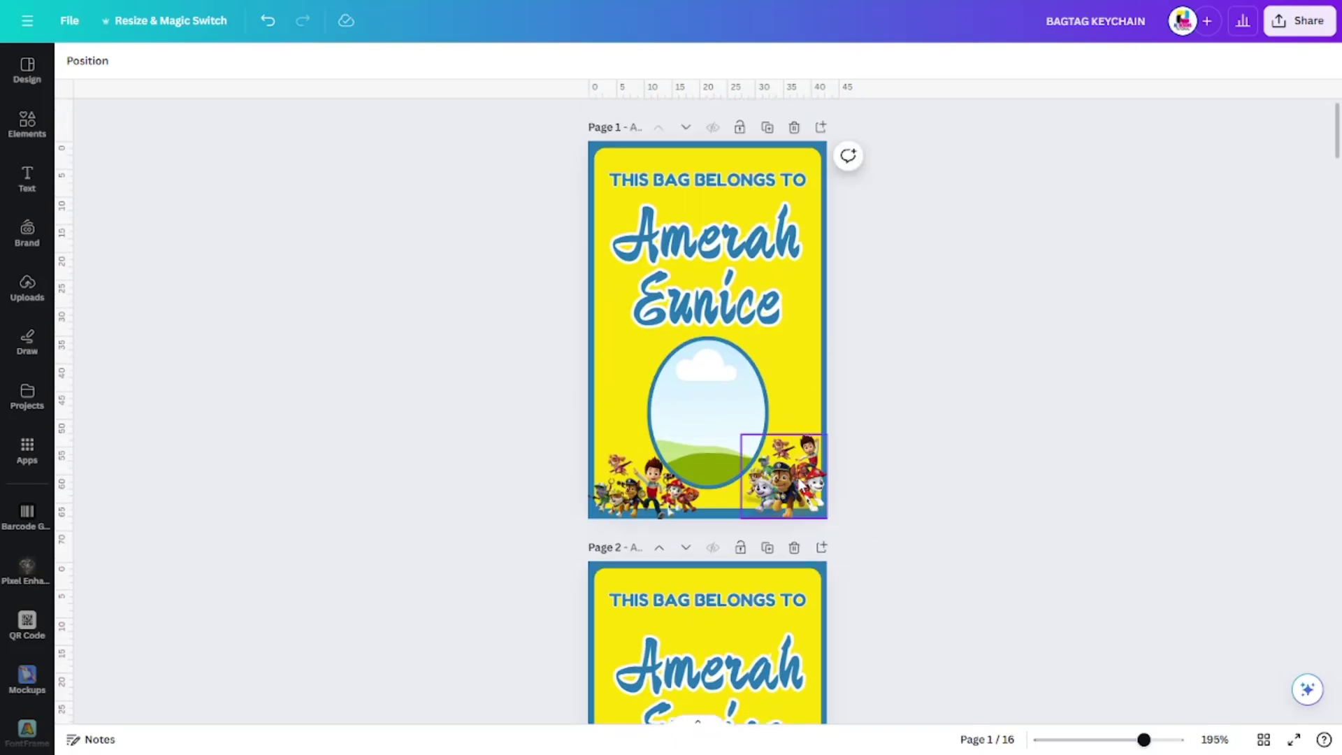
{"action": "left_click", "coordinate": [800, 482]}
{"action": "left_click", "coordinate": [629, 508]}
{"action": "left_click", "coordinate": [878, 509]}
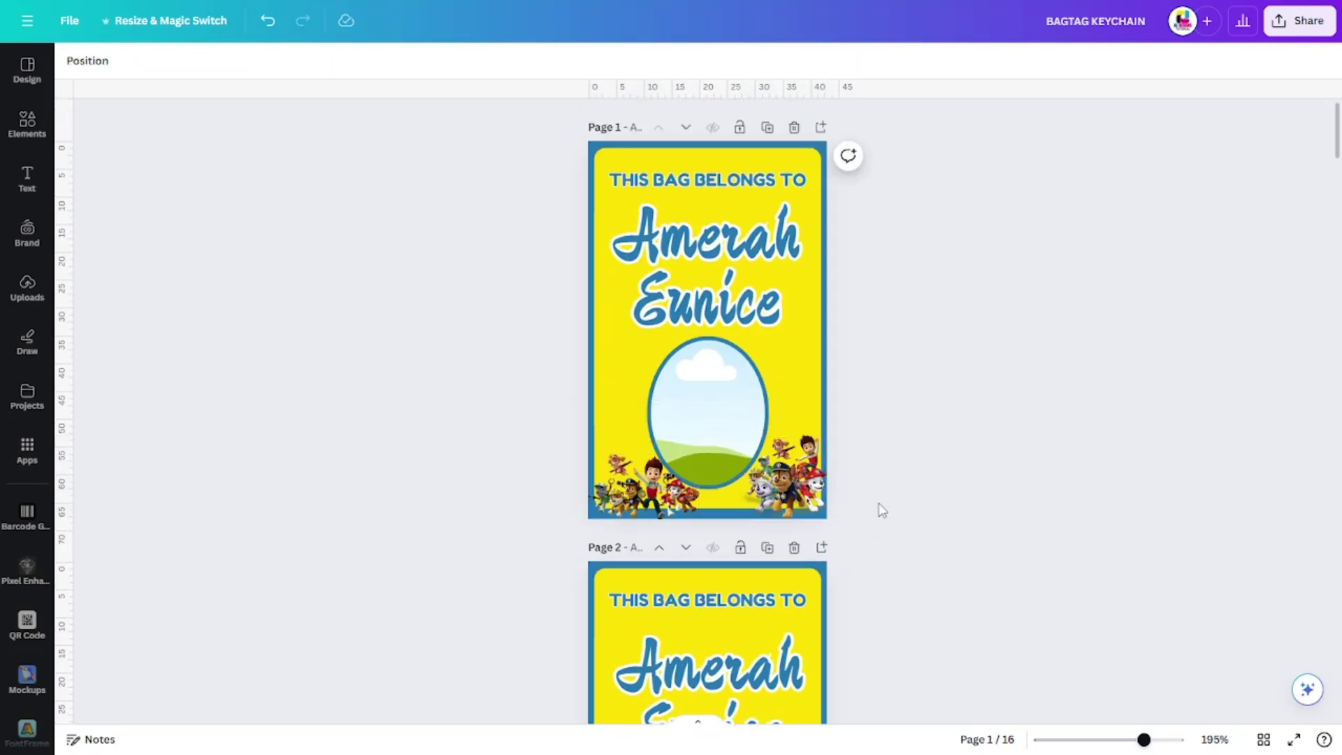
{"action": "left_click", "coordinate": [808, 489]}
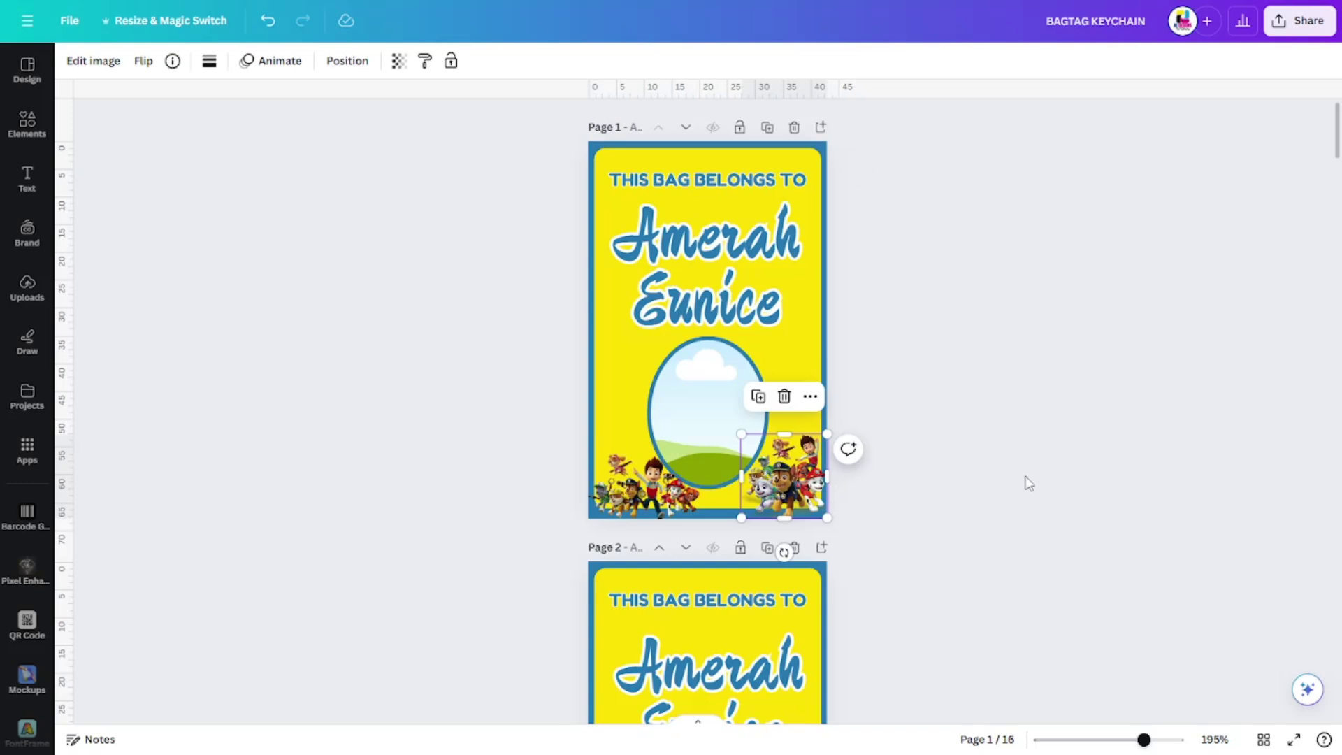
{"action": "left_click", "coordinate": [1003, 392]}
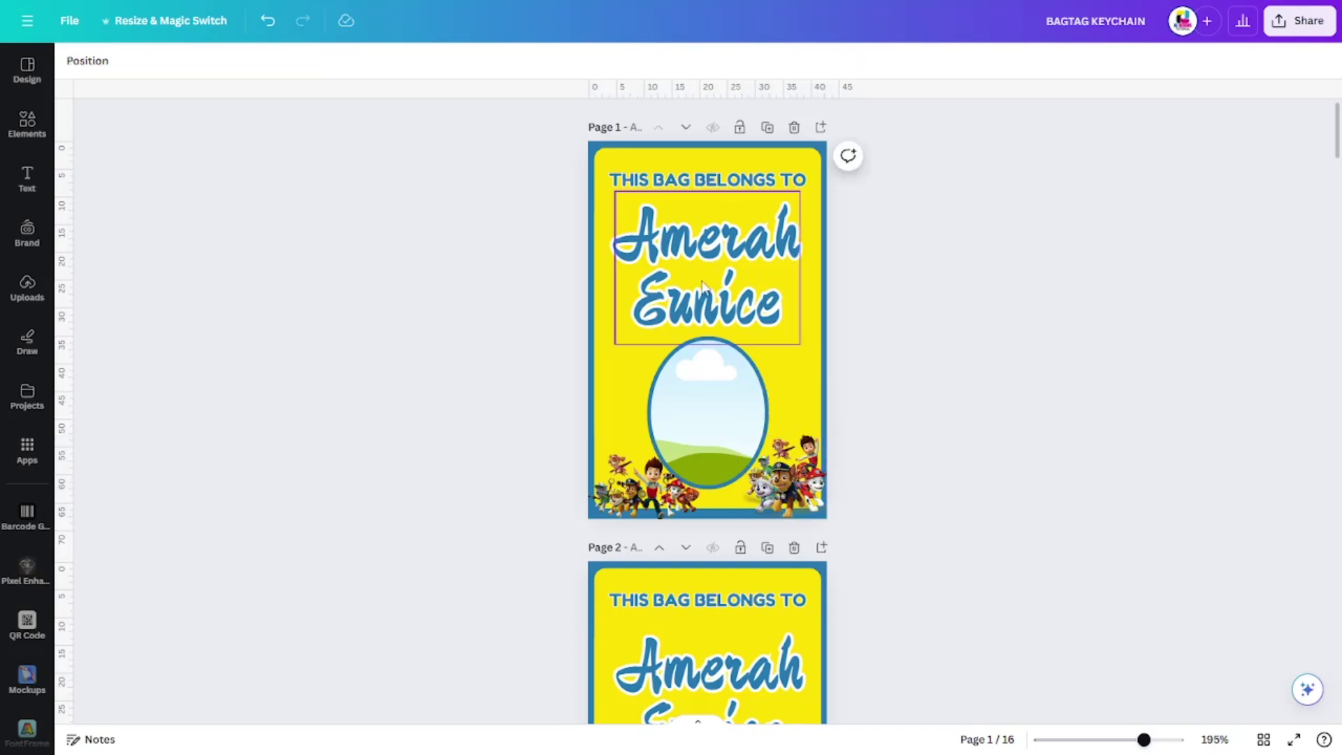
- Examine the back design on page 2, focusing on the name text and the emergency contact box
{"action": "left_click", "coordinate": [703, 286]}
{"action": "scroll", "coordinate": [1007, 420], "scroll_direction": "down", "scroll_amount": 5}
{"action": "scroll", "coordinate": [1043, 479], "scroll_direction": "down", "scroll_amount": 1}
{"action": "scroll", "coordinate": [1042, 479], "scroll_direction": "down", "scroll_amount": 1}
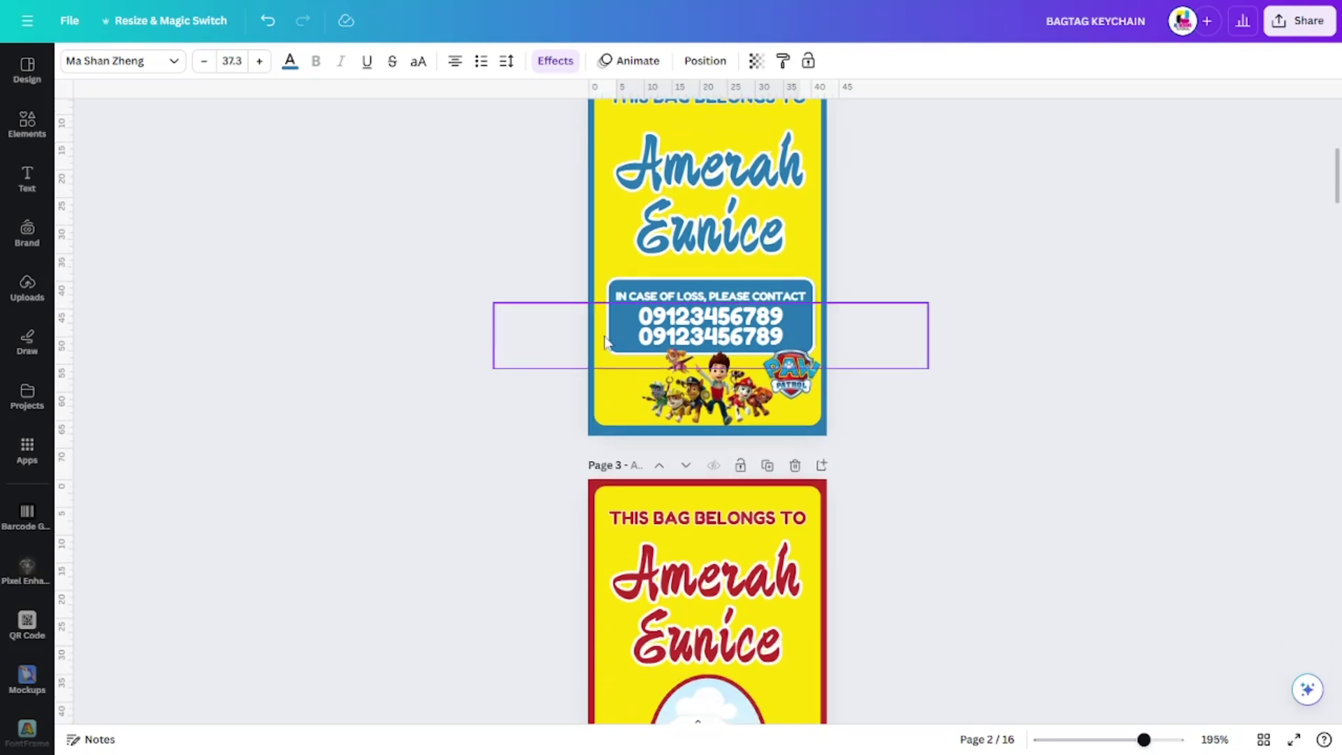
{"action": "scroll", "coordinate": [1018, 371], "scroll_direction": "up", "scroll_amount": 1}
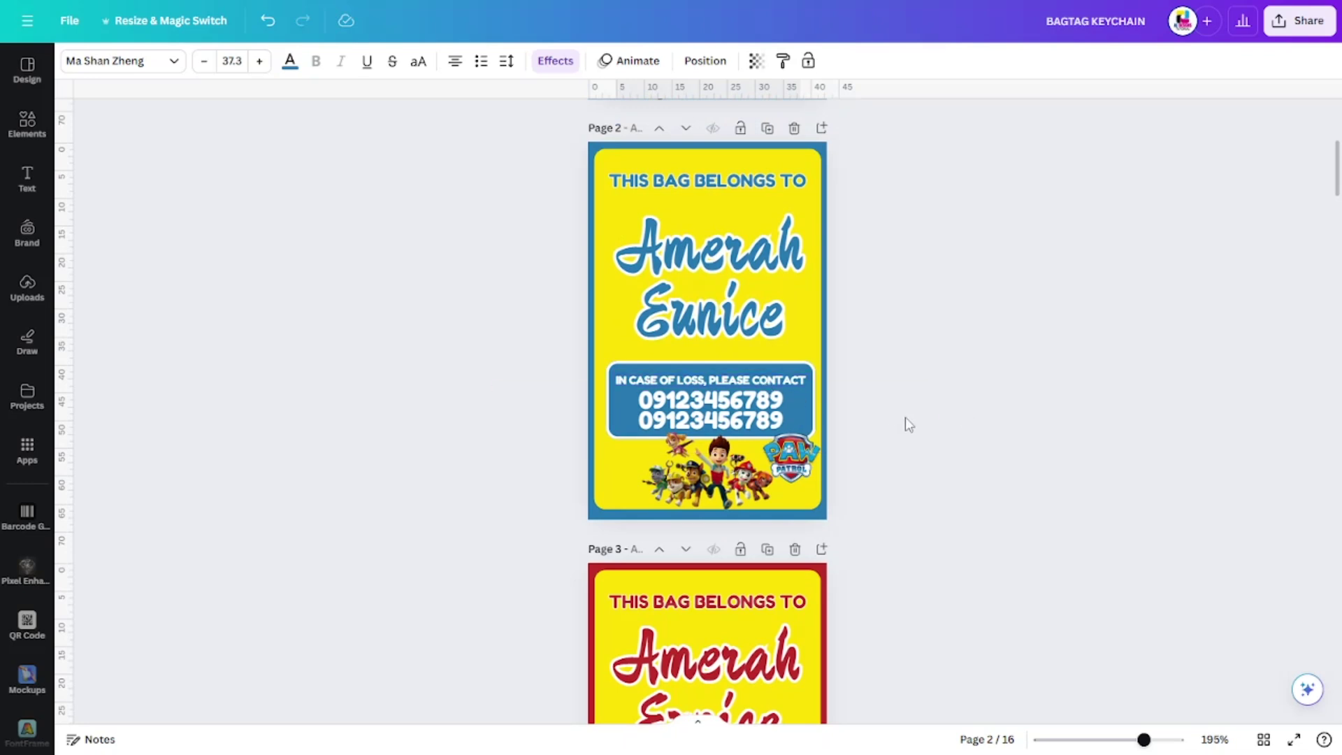
{"action": "left_click", "coordinate": [982, 420]}
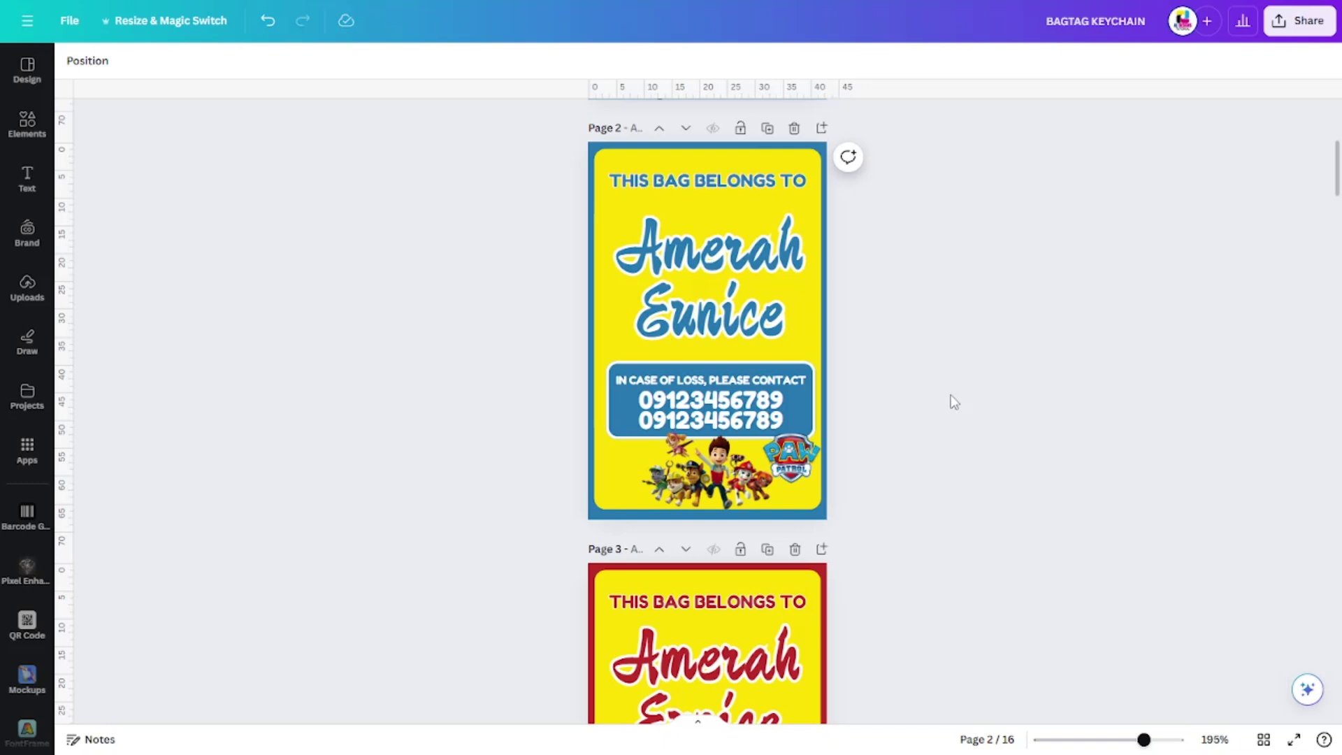
{"action": "left_click", "coordinate": [707, 404]}
{"action": "left_click", "coordinate": [1006, 384]}
- Browse the remaining themed bag tag designs from page 3 through page 16
{"action": "scroll", "coordinate": [1006, 381], "scroll_direction": "down", "scroll_amount": 4}
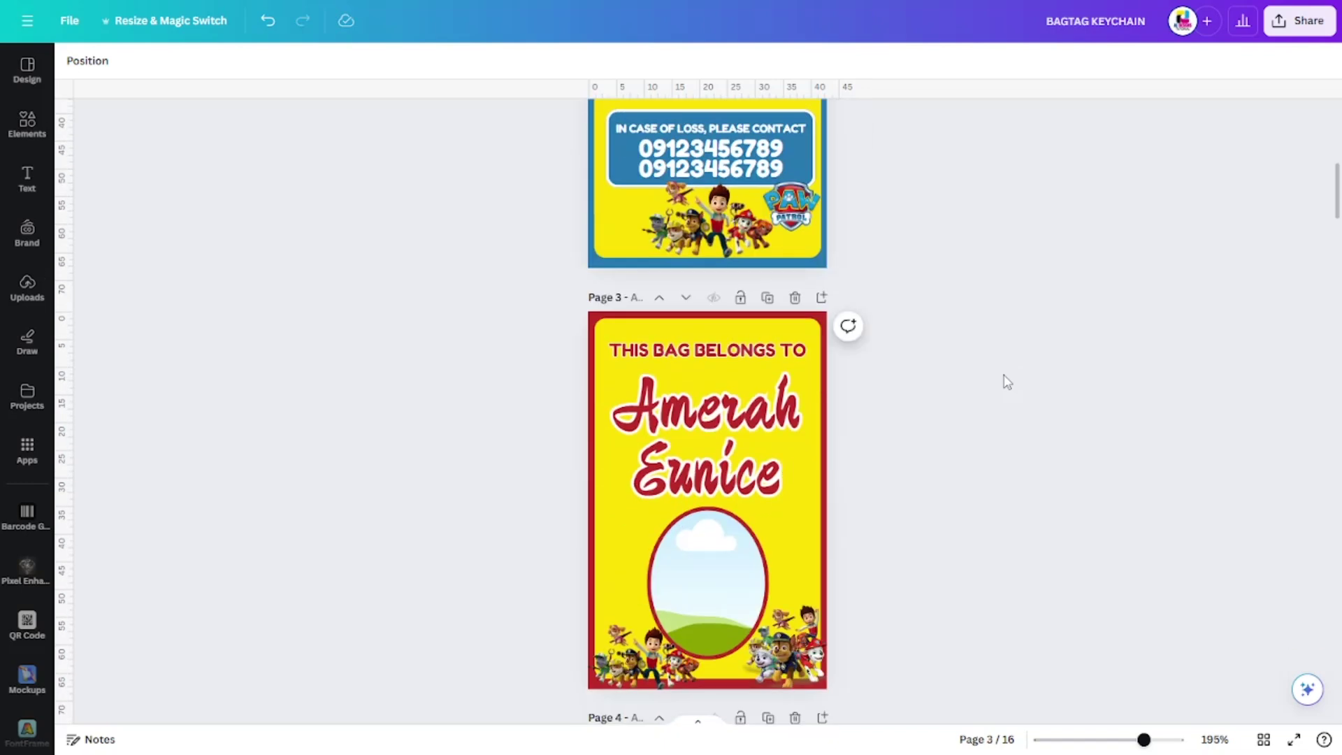
{"action": "scroll", "coordinate": [1006, 382], "scroll_direction": "down", "scroll_amount": 4}
{"action": "scroll", "coordinate": [1006, 381], "scroll_direction": "down", "scroll_amount": 13}
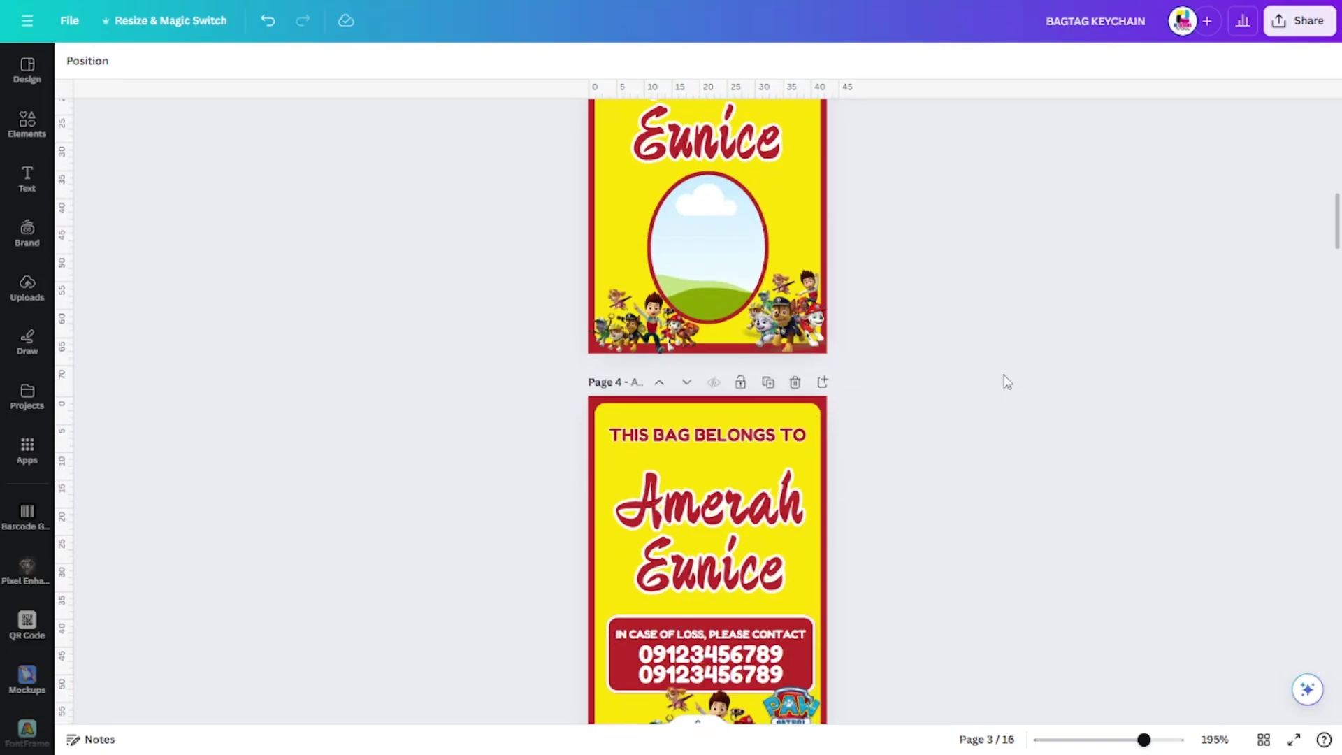
{"action": "scroll", "coordinate": [1006, 382], "scroll_direction": "down", "scroll_amount": 5}
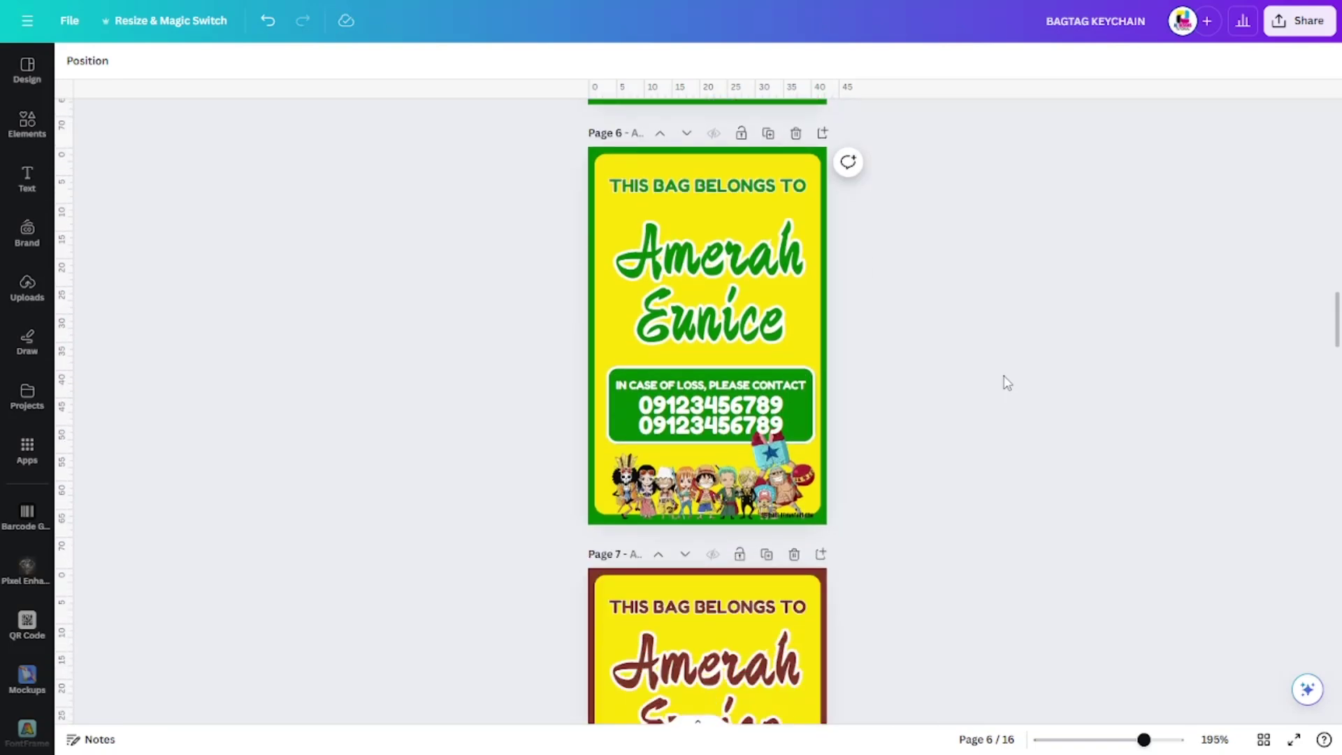
{"action": "scroll", "coordinate": [1007, 382], "scroll_direction": "down", "scroll_amount": 3}
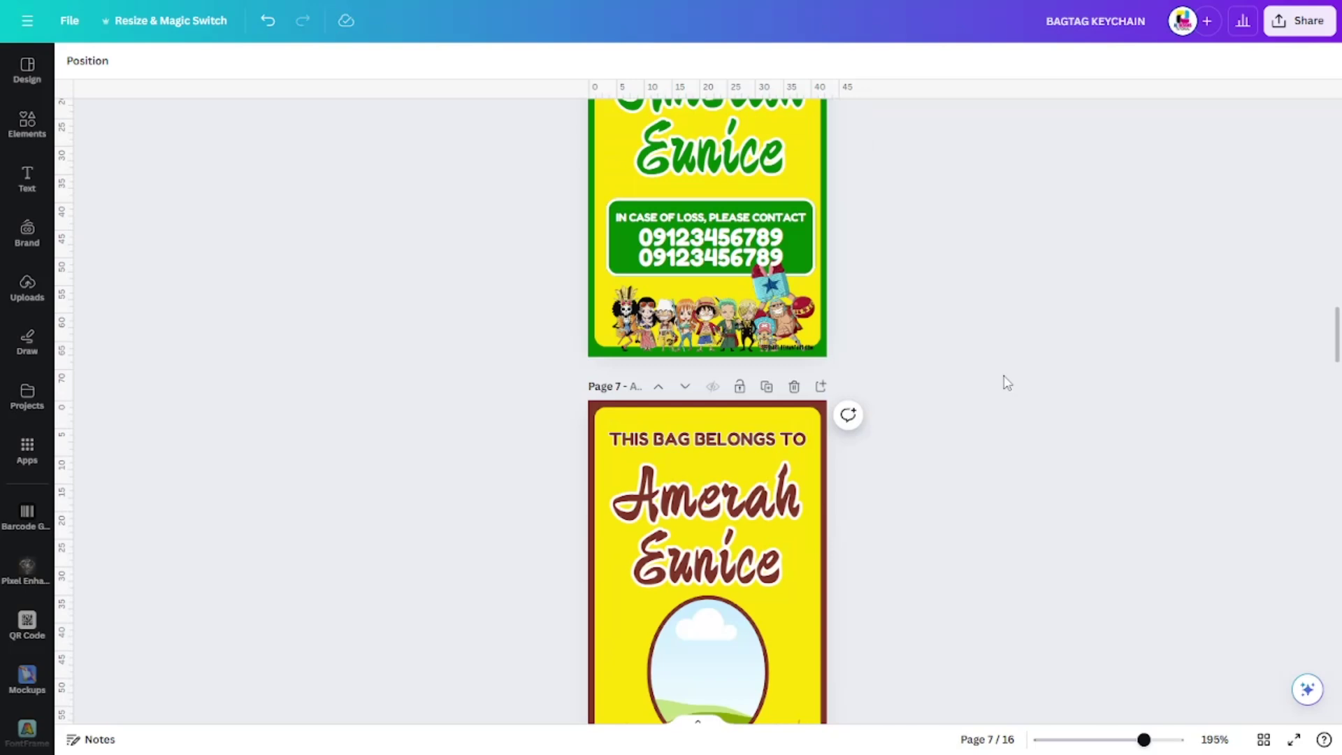
{"action": "scroll", "coordinate": [1006, 382], "scroll_direction": "down", "scroll_amount": 15}
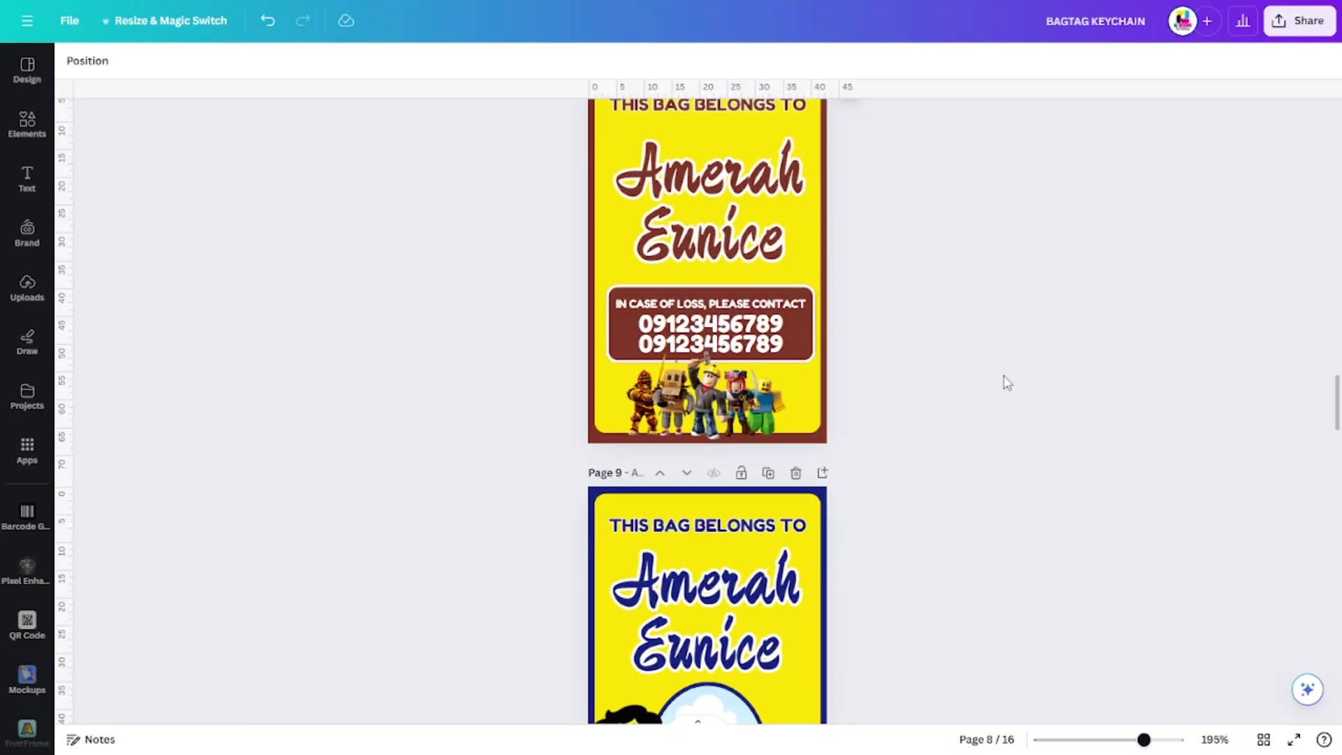
{"action": "scroll", "coordinate": [909, 497], "scroll_direction": "down", "scroll_amount": 18}
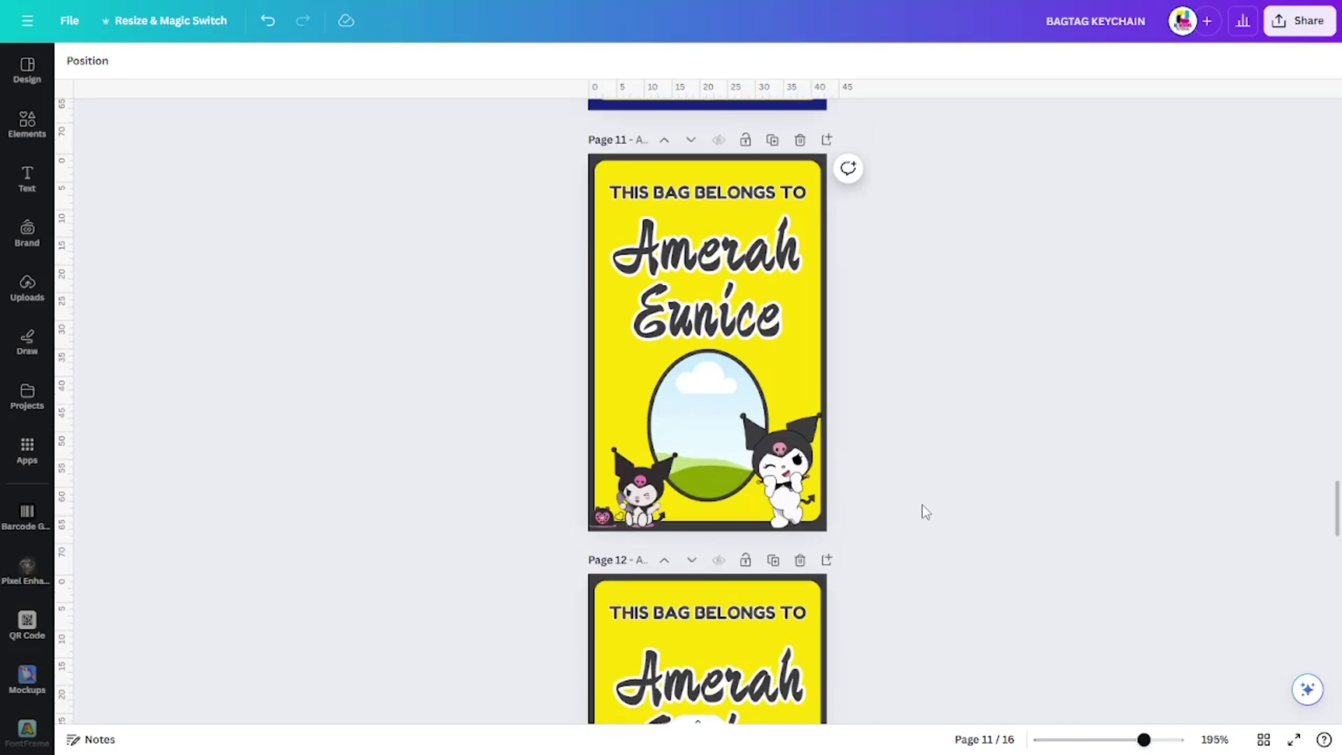
{"action": "scroll", "coordinate": [909, 510], "scroll_direction": "up", "scroll_amount": 16}
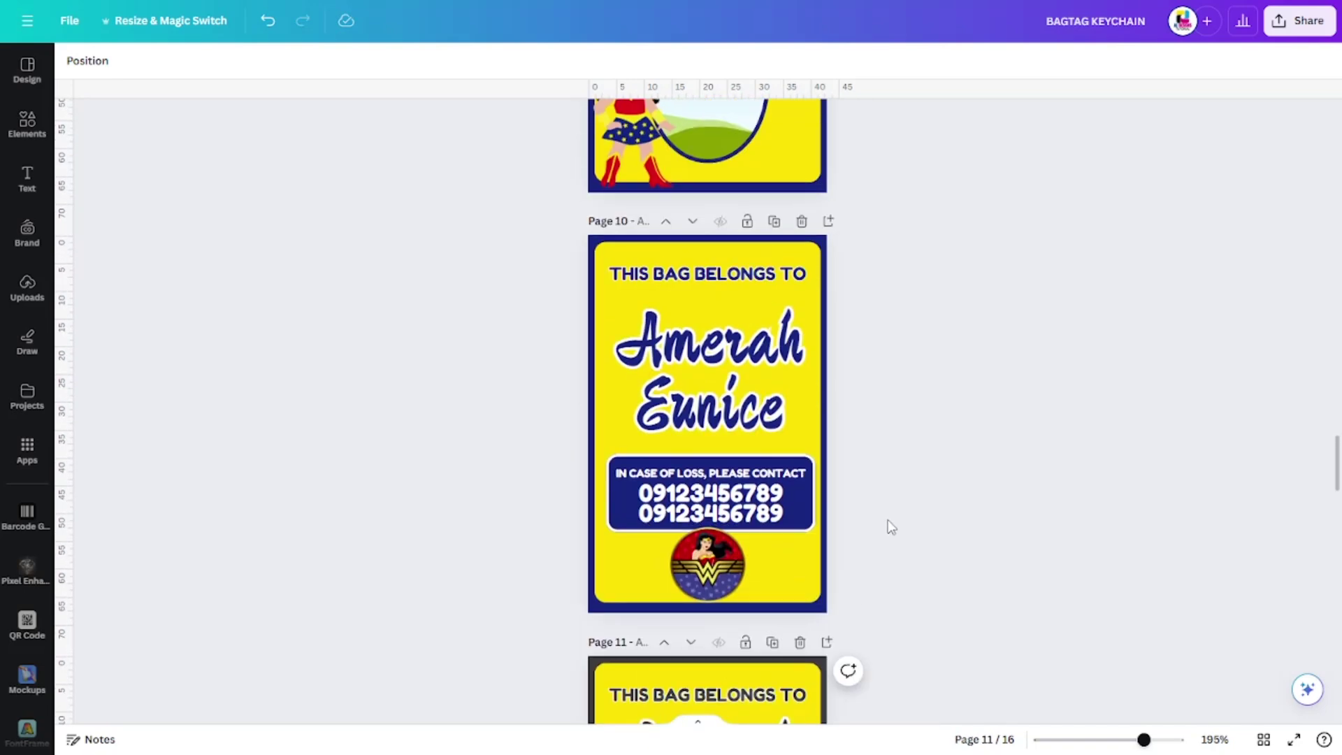
{"action": "scroll", "coordinate": [891, 526], "scroll_direction": "up", "scroll_amount": 6}
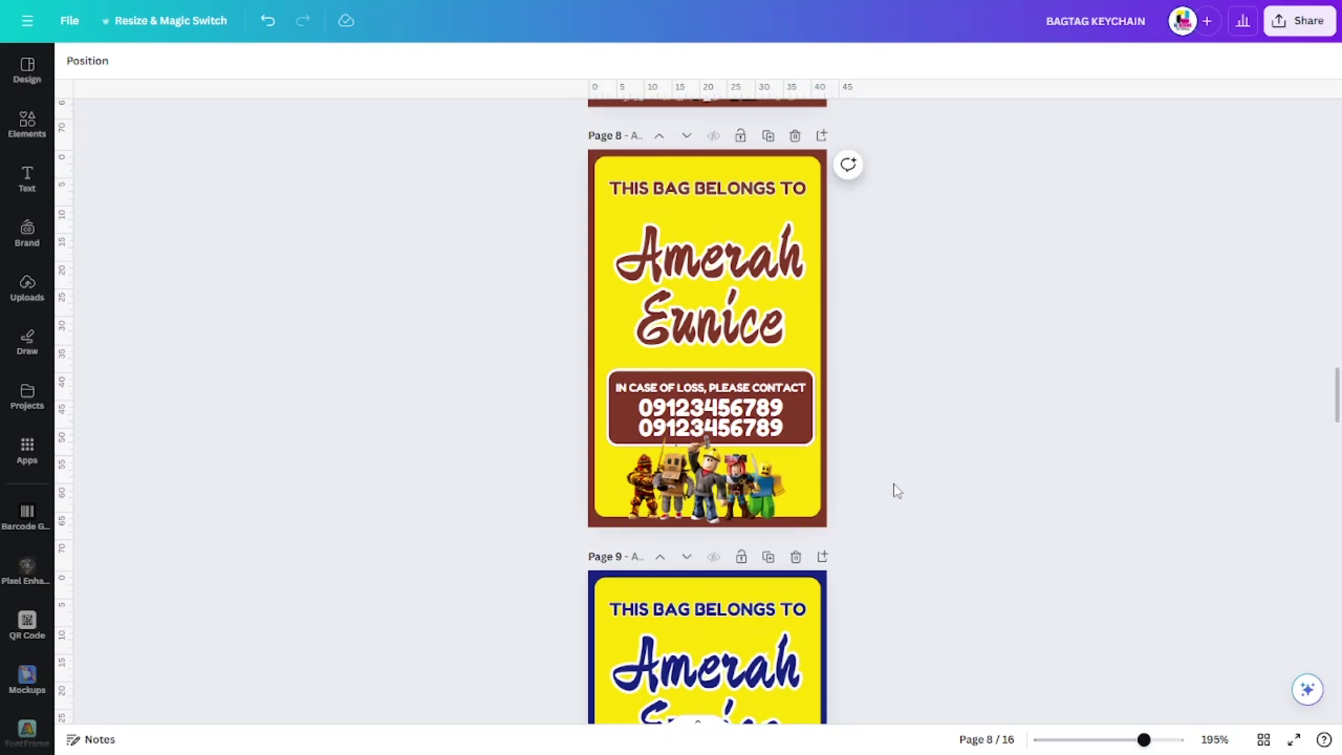
{"action": "scroll", "coordinate": [893, 489], "scroll_direction": "up", "scroll_amount": 4}
{"action": "scroll", "coordinate": [894, 490], "scroll_direction": "up", "scroll_amount": 9}
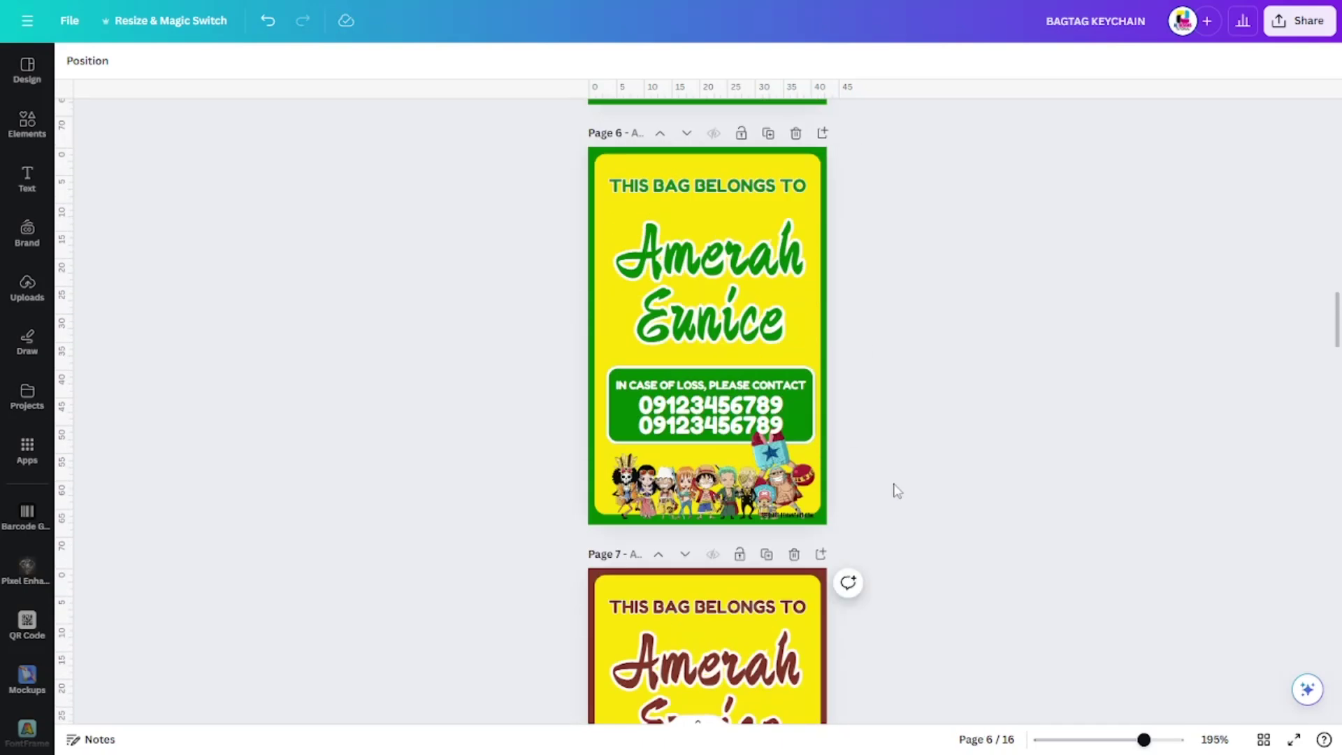
{"action": "scroll", "coordinate": [909, 499], "scroll_direction": "down", "scroll_amount": 5}
{"action": "scroll", "coordinate": [940, 515], "scroll_direction": "down", "scroll_amount": 20}
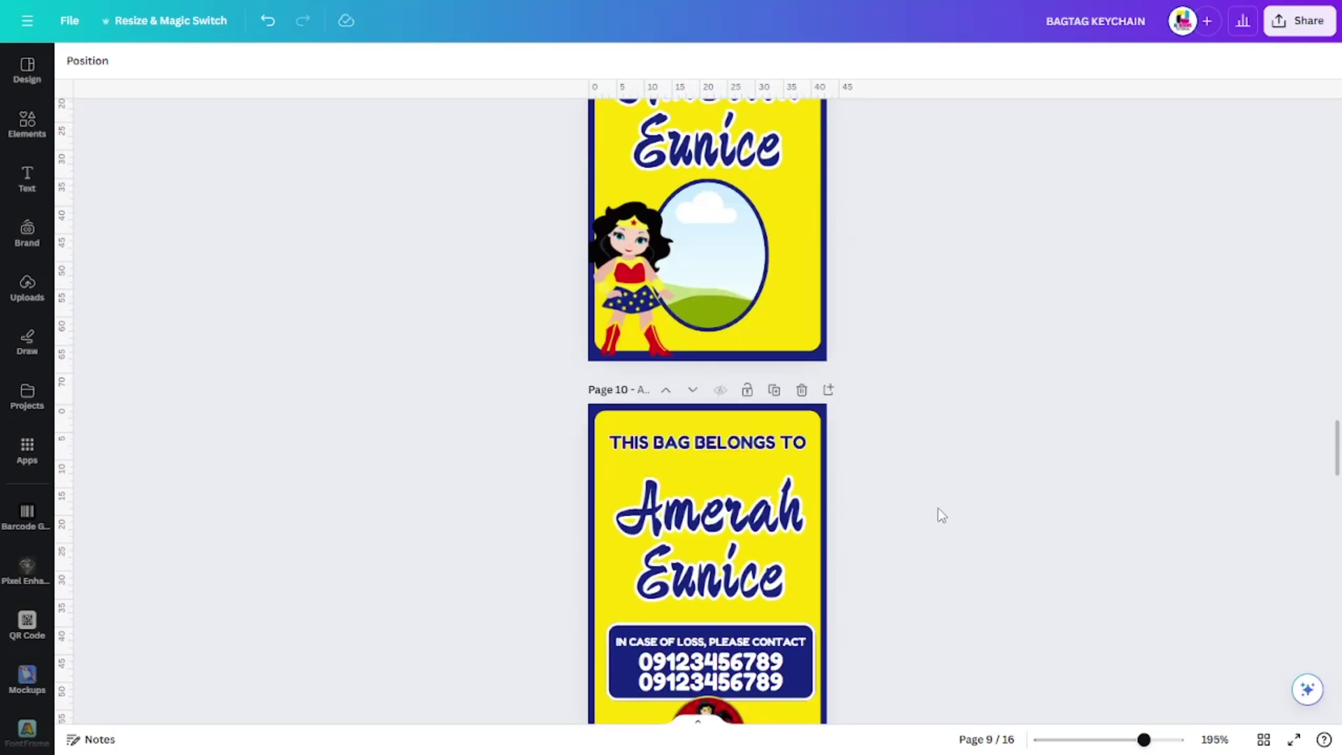
{"action": "scroll", "coordinate": [940, 517], "scroll_direction": "down", "scroll_amount": 15}
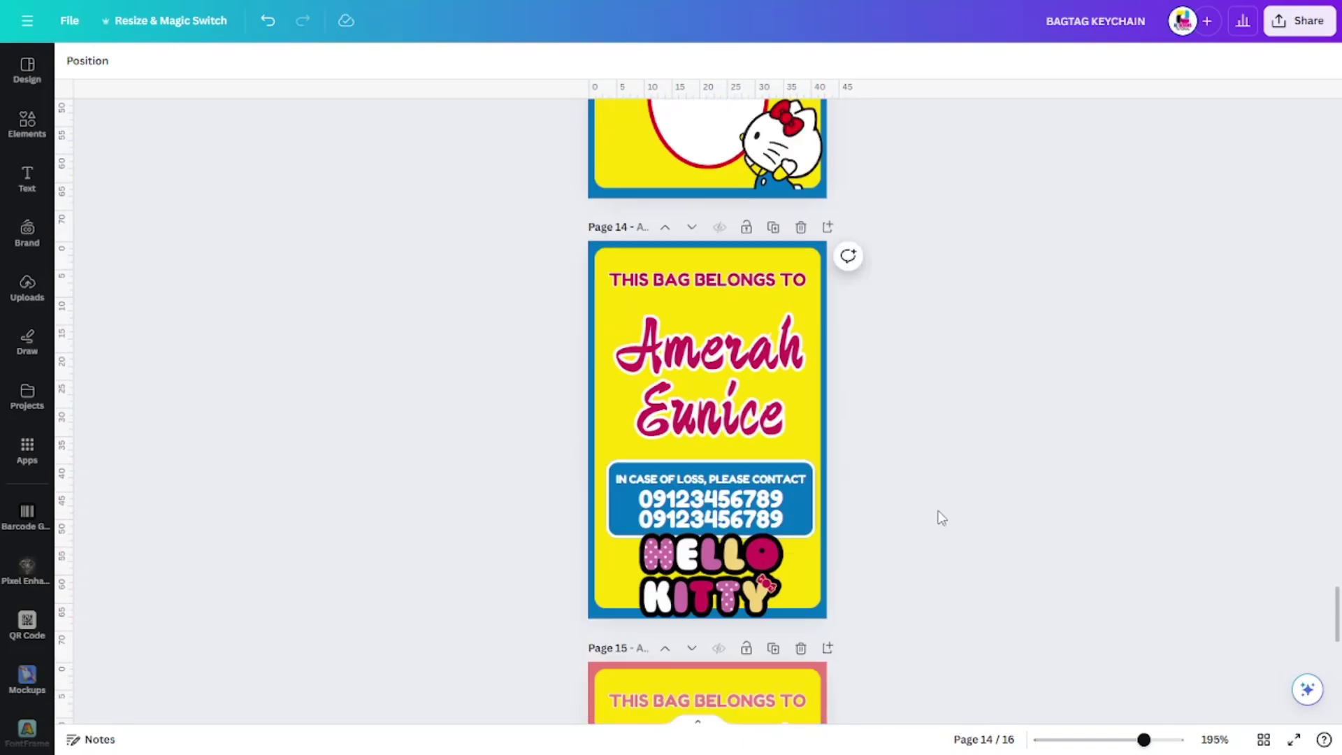
{"action": "scroll", "coordinate": [941, 517], "scroll_direction": "down", "scroll_amount": 5}
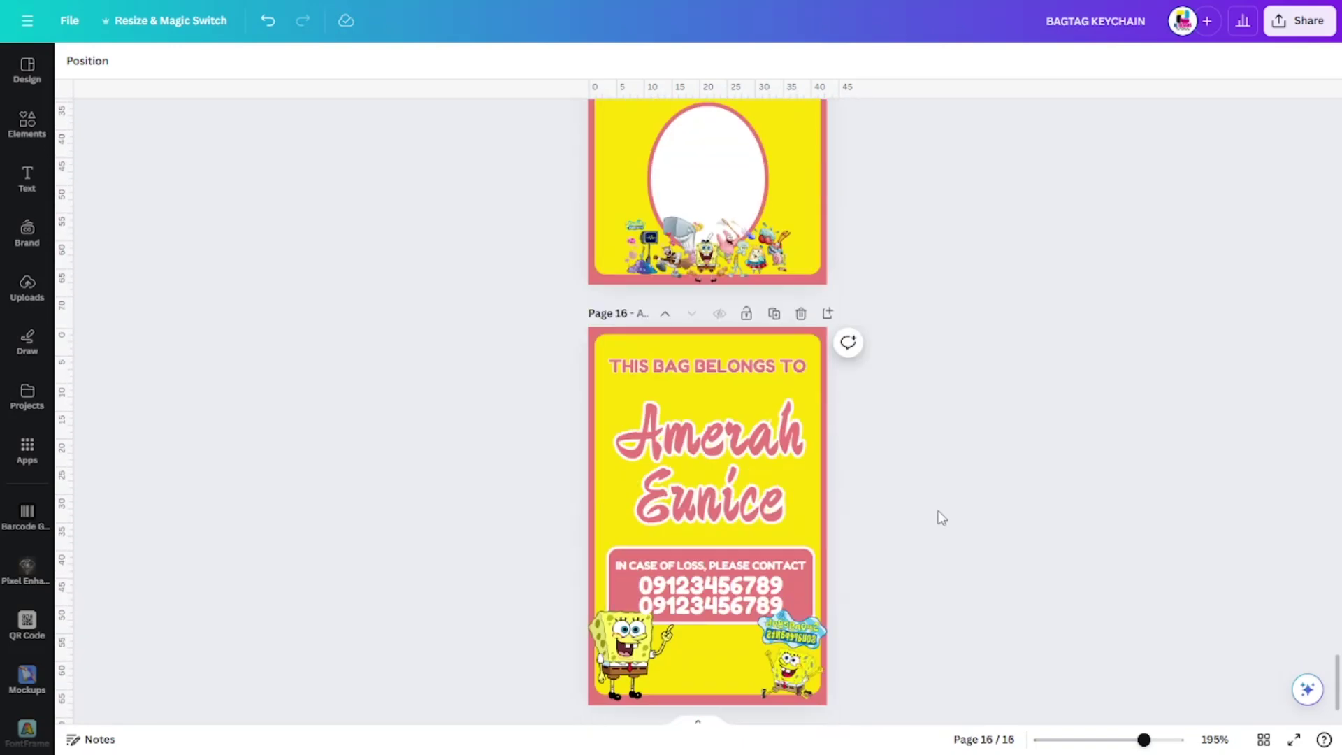
{"action": "scroll", "coordinate": [942, 517], "scroll_direction": "down", "scroll_amount": 2}
{"action": "scroll", "coordinate": [941, 518], "scroll_direction": "up", "scroll_amount": 15}
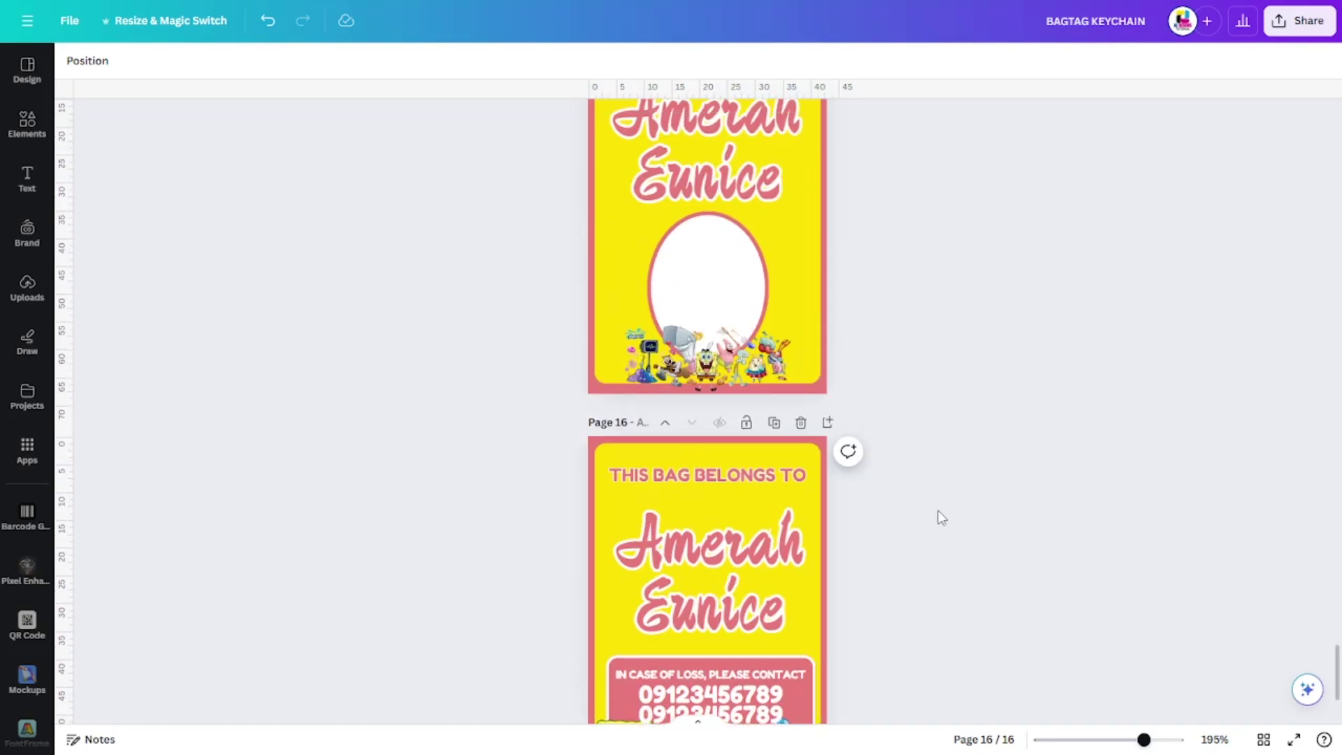
- Return to page 1 and check the bag tag design's custom width and height in millimetres
{"action": "scroll", "coordinate": [935, 533], "scroll_direction": "up", "scroll_amount": 15}
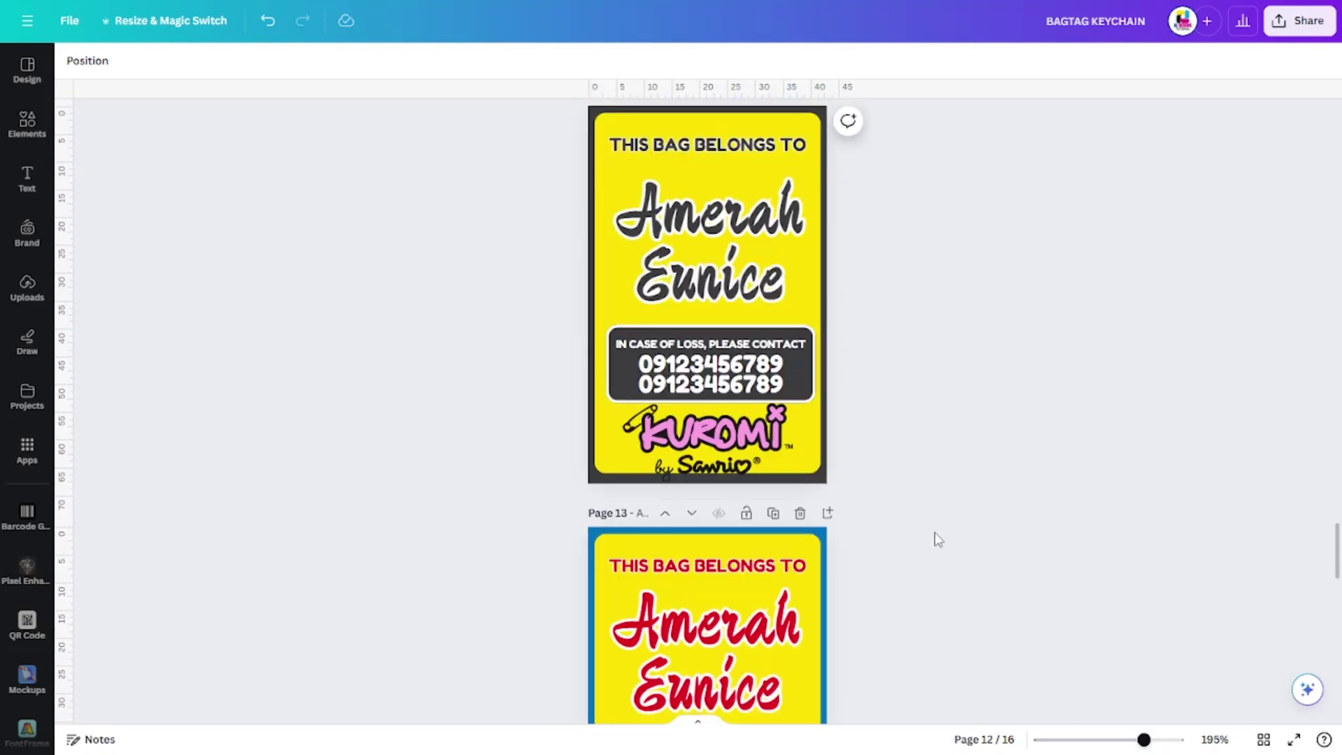
{"action": "scroll", "coordinate": [938, 537], "scroll_direction": "up", "scroll_amount": 15}
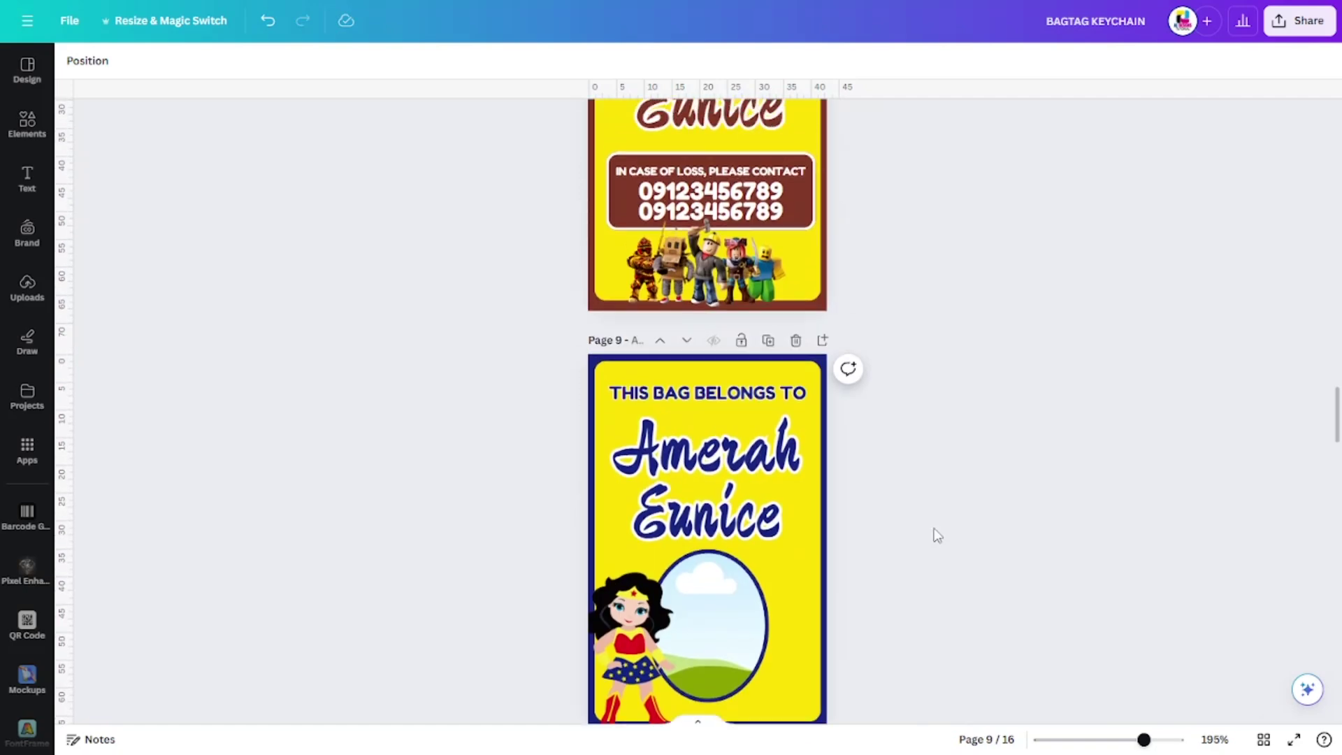
{"action": "scroll", "coordinate": [938, 536], "scroll_direction": "up", "scroll_amount": 10}
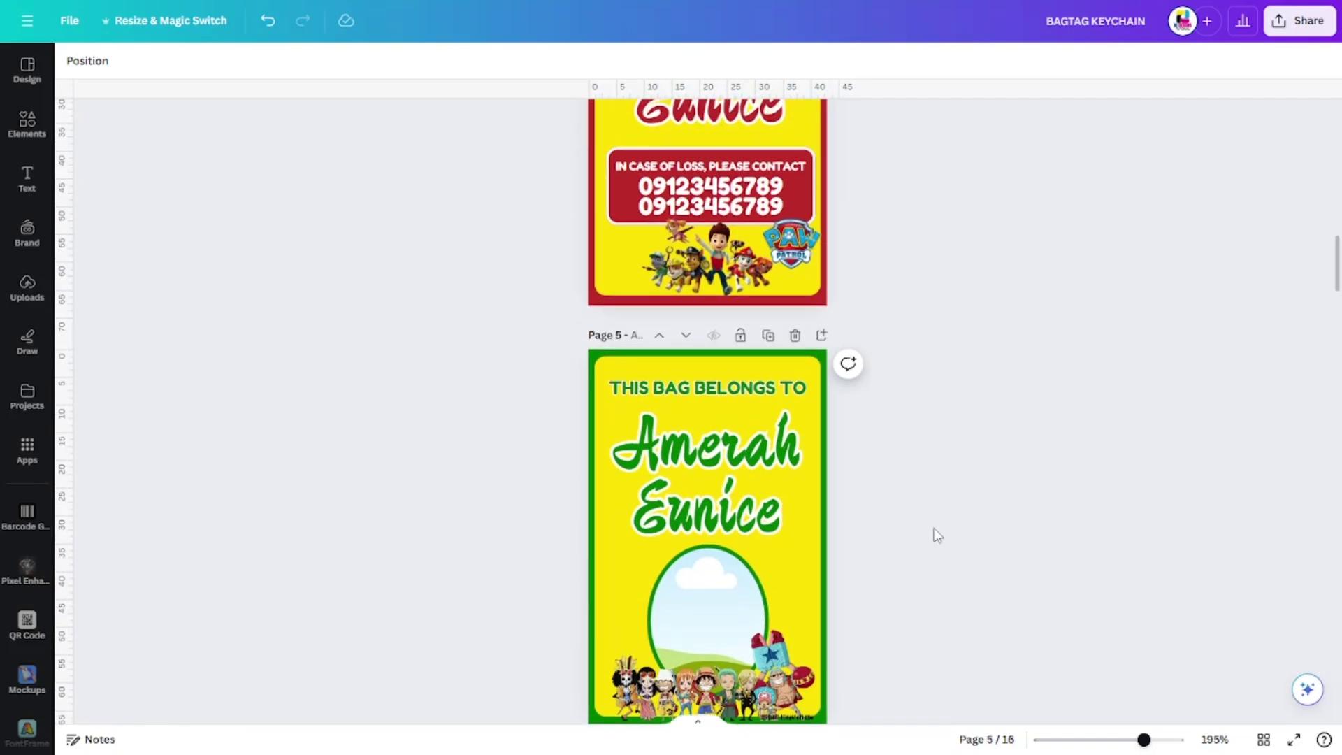
{"action": "scroll", "coordinate": [938, 536], "scroll_direction": "up", "scroll_amount": 20}
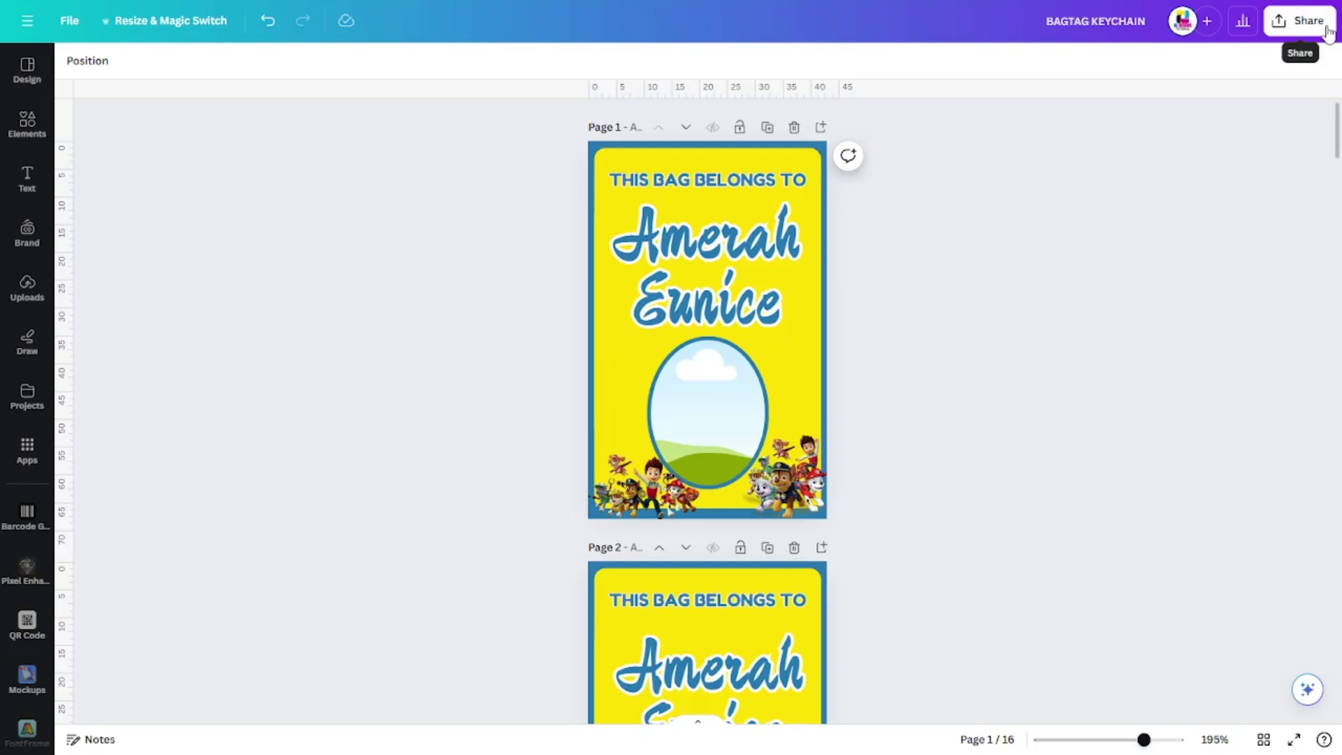
{"action": "left_click", "coordinate": [1300, 20]}
{"action": "left_click", "coordinate": [929, 321]}
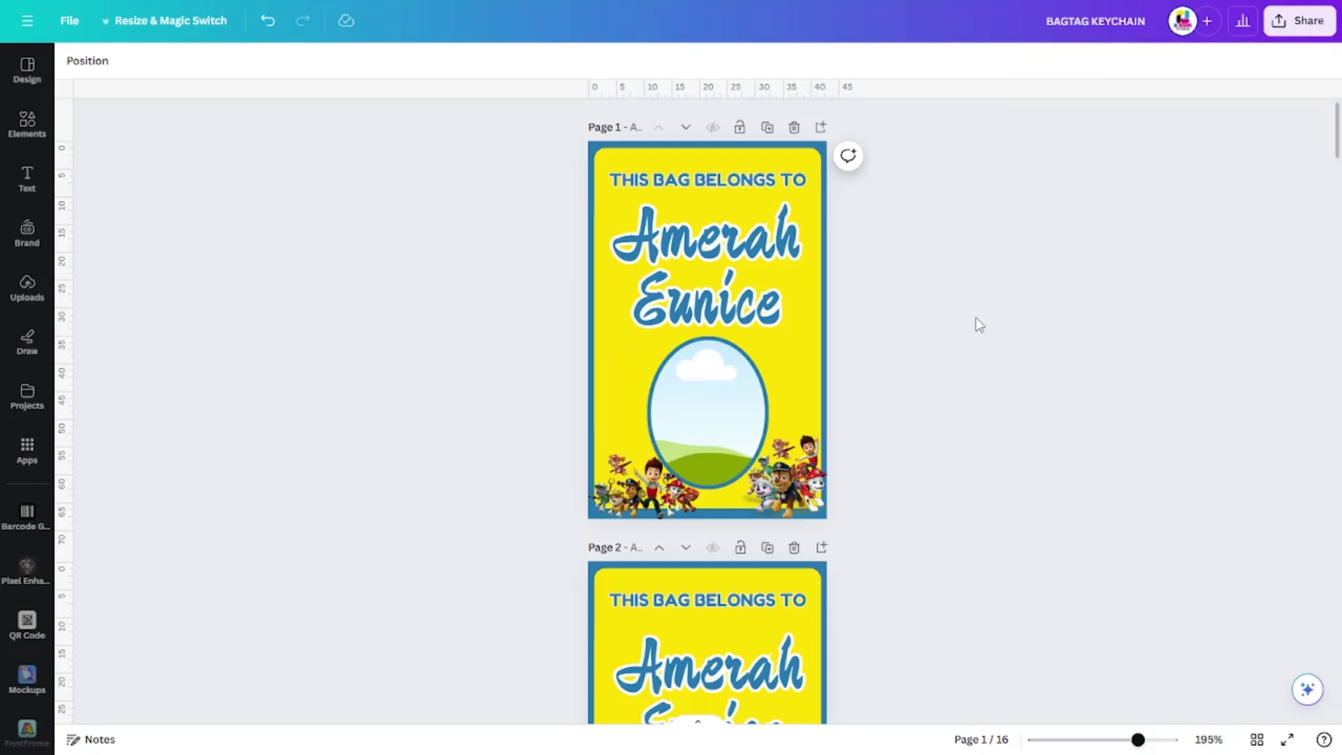
{"action": "left_click", "coordinate": [183, 21]}
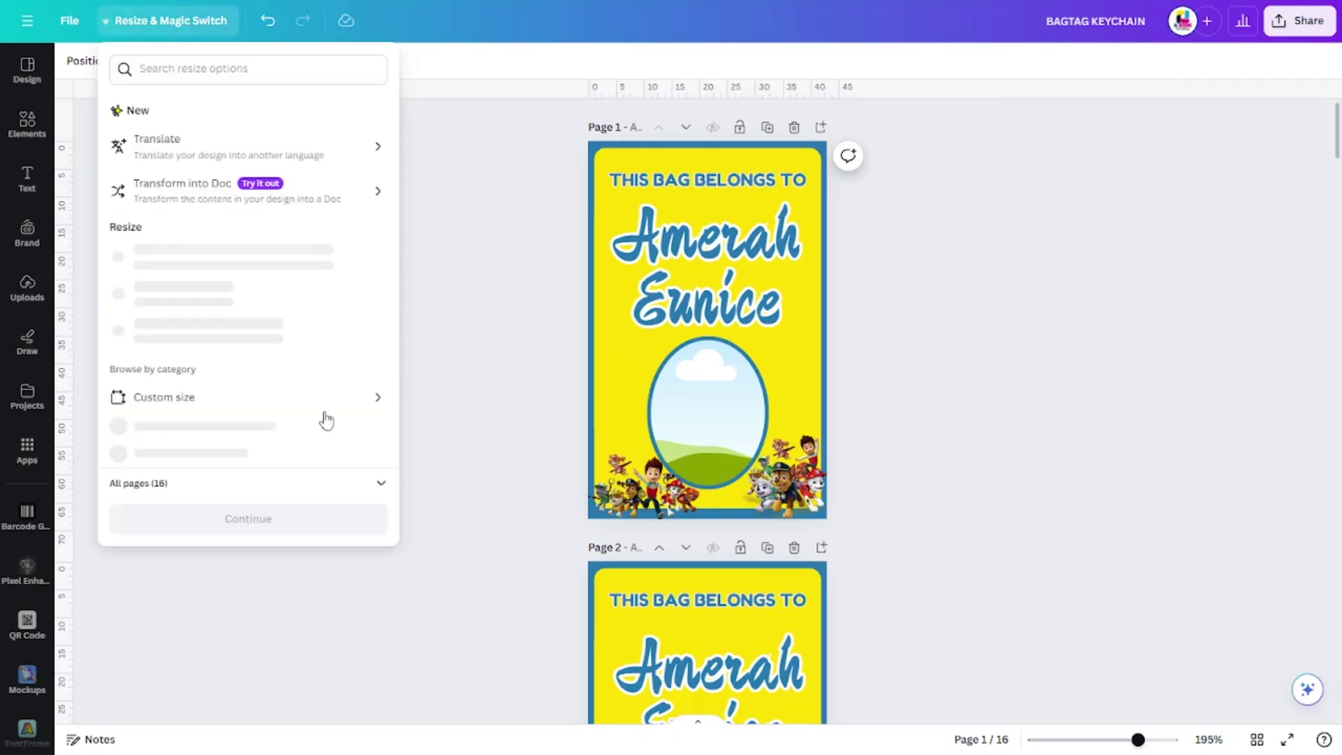
{"action": "left_click", "coordinate": [260, 412]}
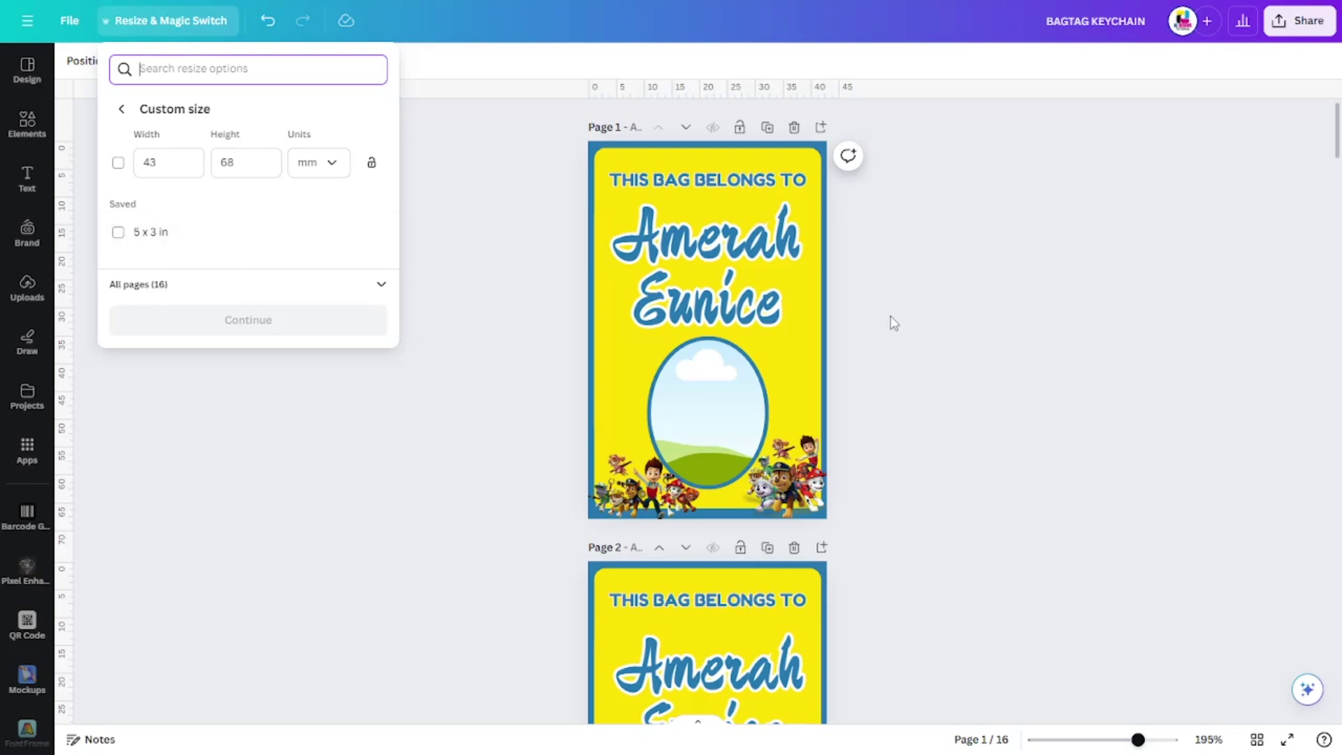
{"action": "left_click", "coordinate": [939, 332]}
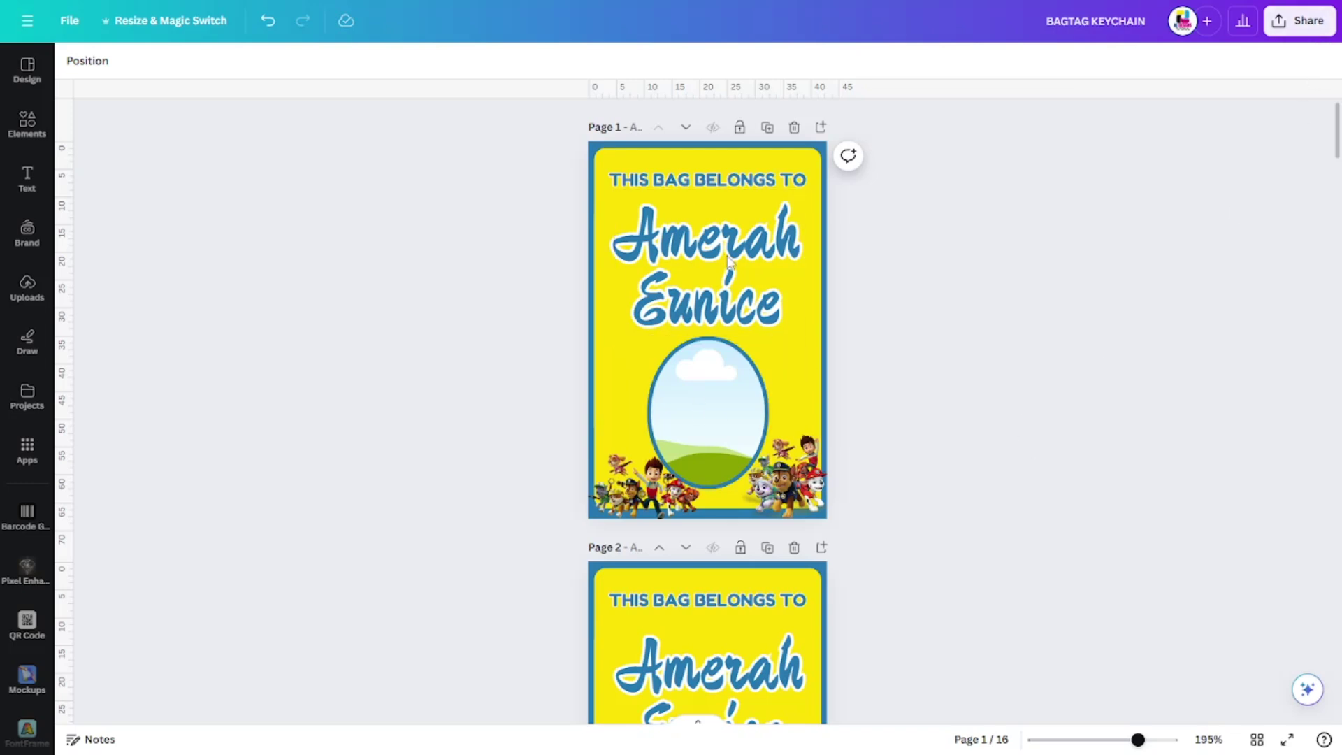
- Open the download options for the bag tag design
{"action": "left_click", "coordinate": [1316, 35]}
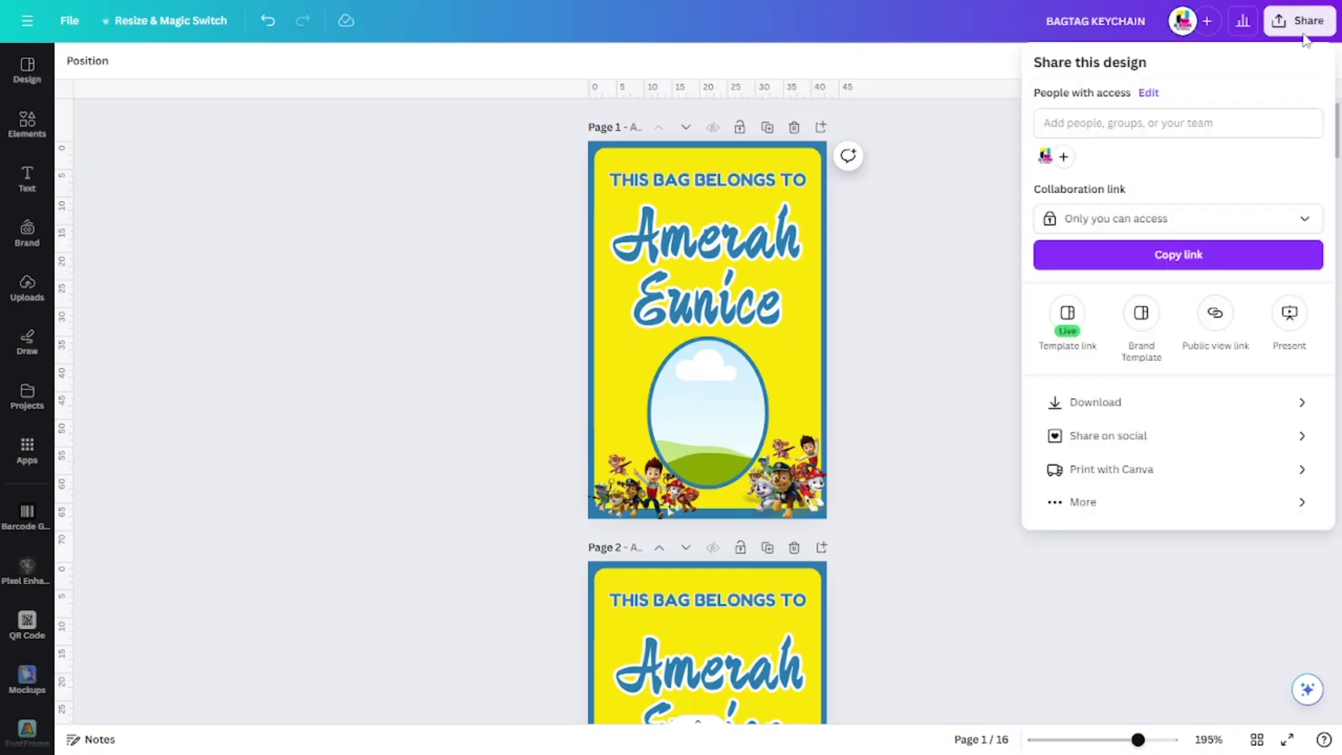
{"action": "left_click", "coordinate": [1126, 407]}
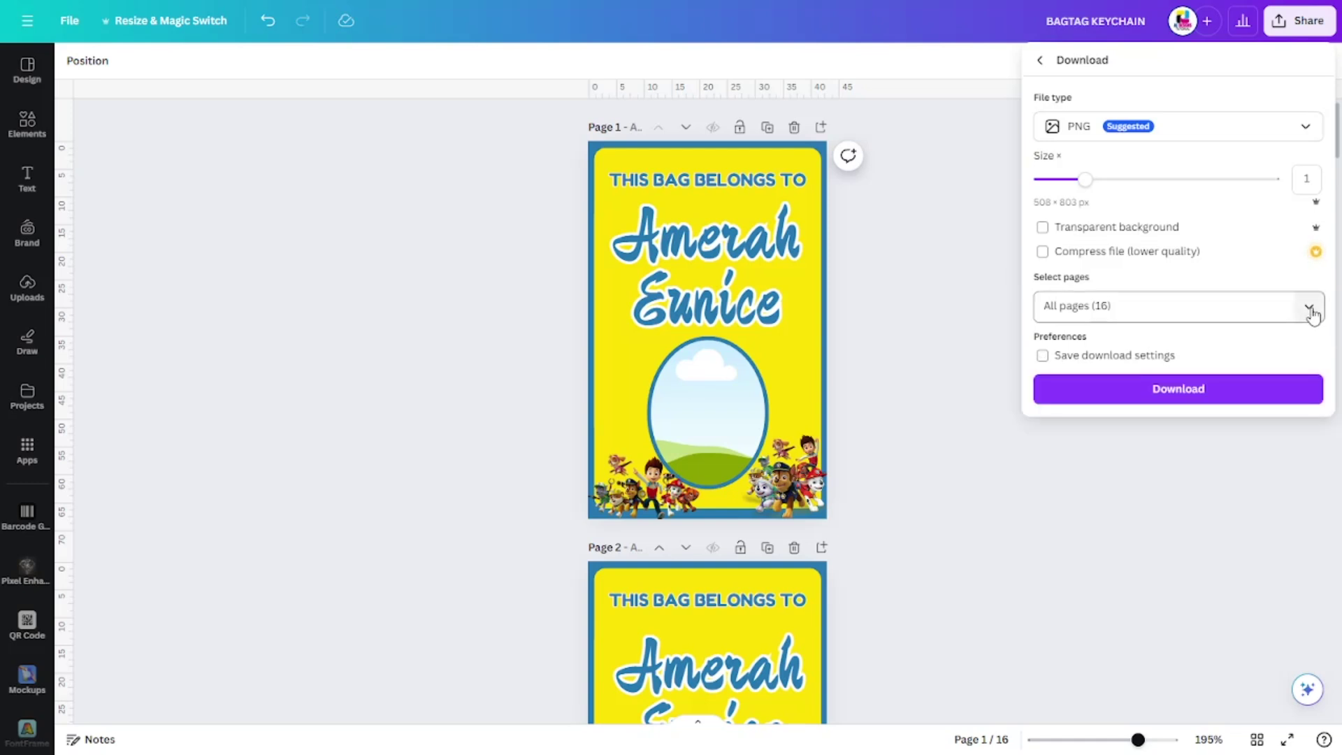
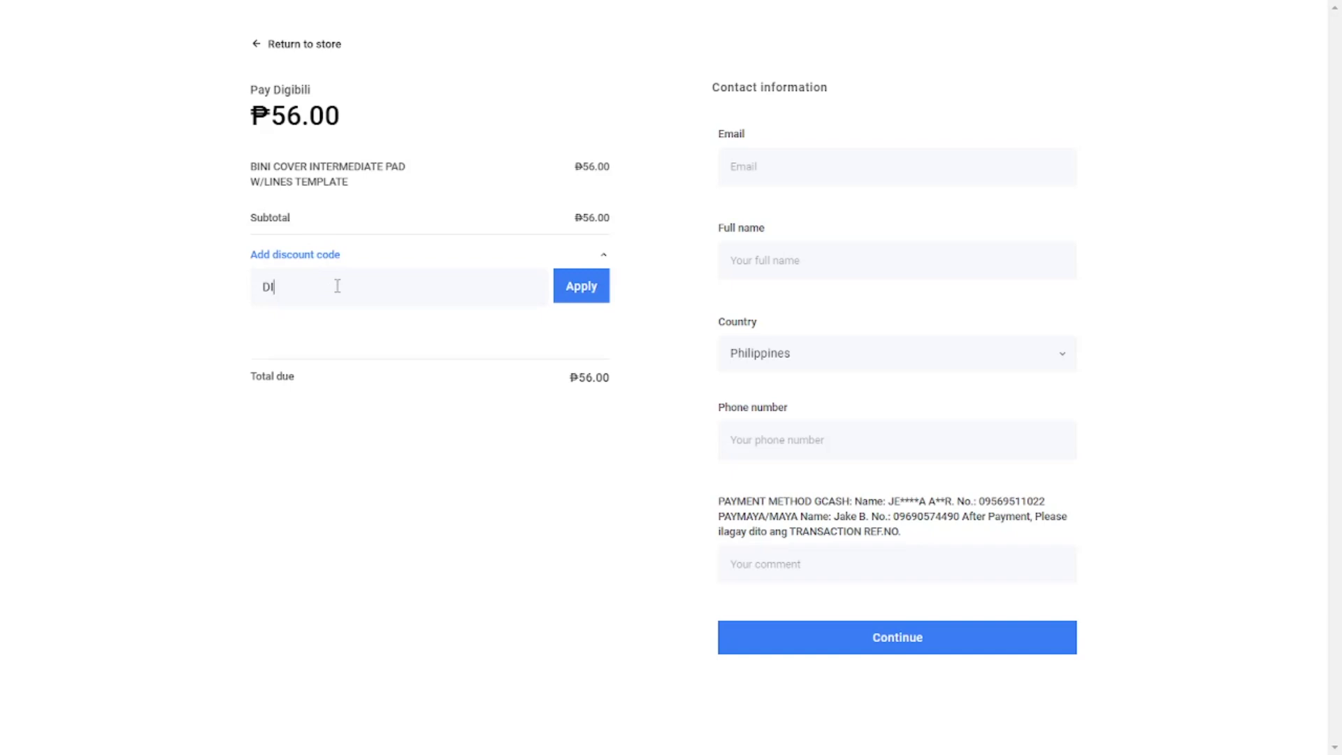
- Apply the discount code DIGIBILIDISCOUNT to the BINI Cover Intermediate Pad order in the Digibili checkout
{"action": "type", "text": "IBILIDISCOUNT"}
{"action": "left_click", "coordinate": [599, 297]}
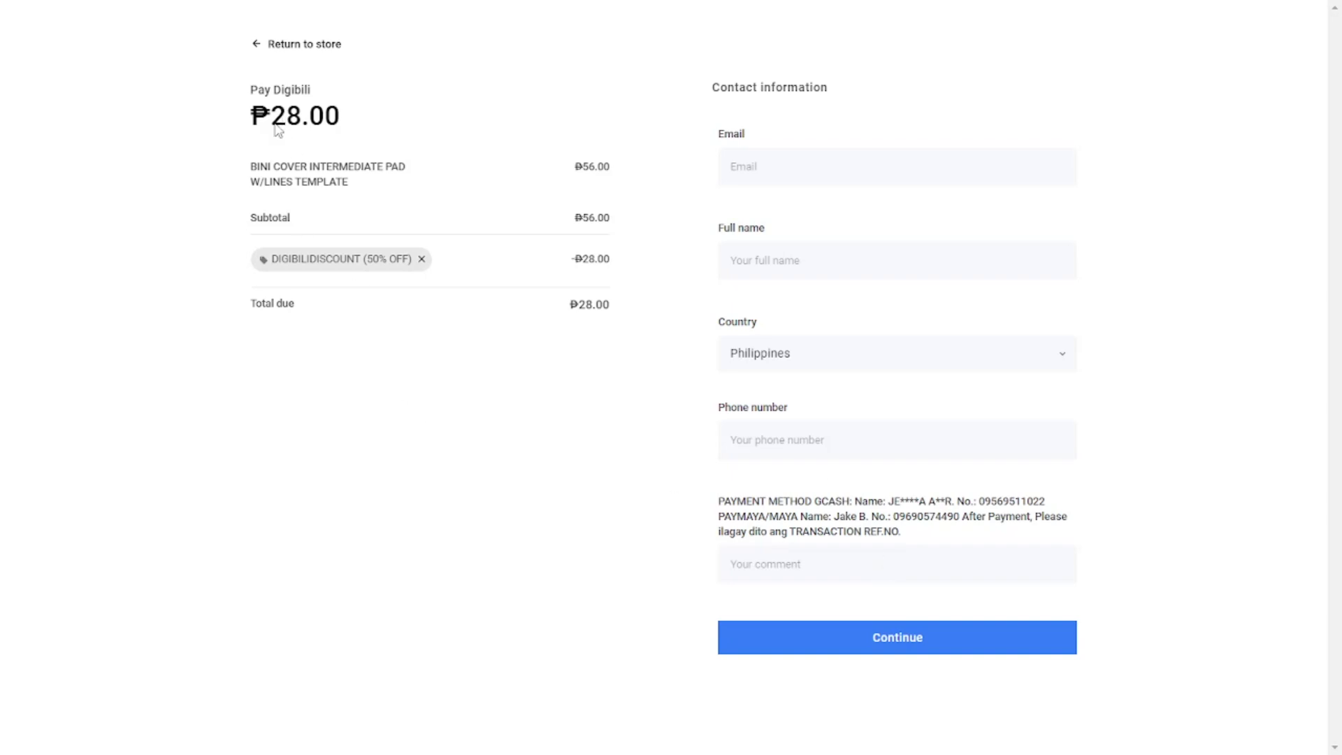
- Leave the checkout for the Digibili store's home page and browse its Canva template products
{"action": "left_click", "coordinate": [258, 44]}
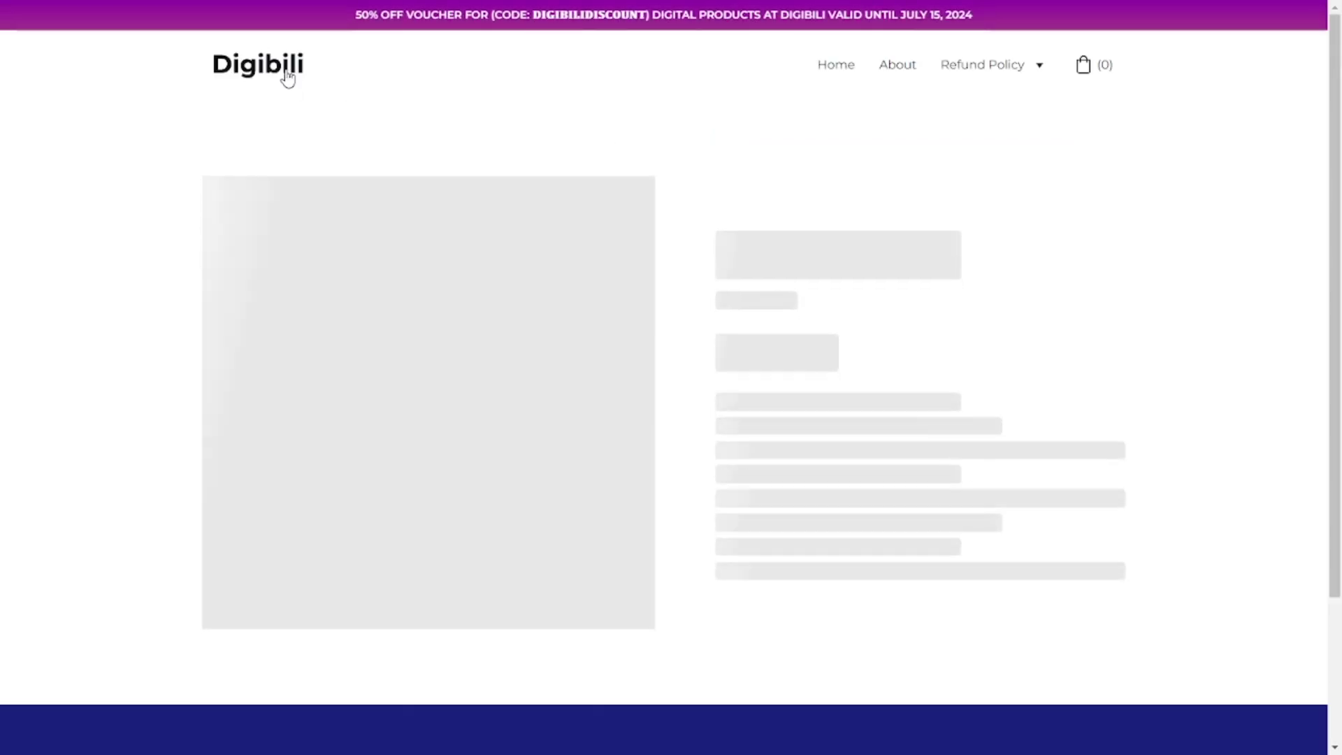
{"action": "left_click", "coordinate": [287, 77]}
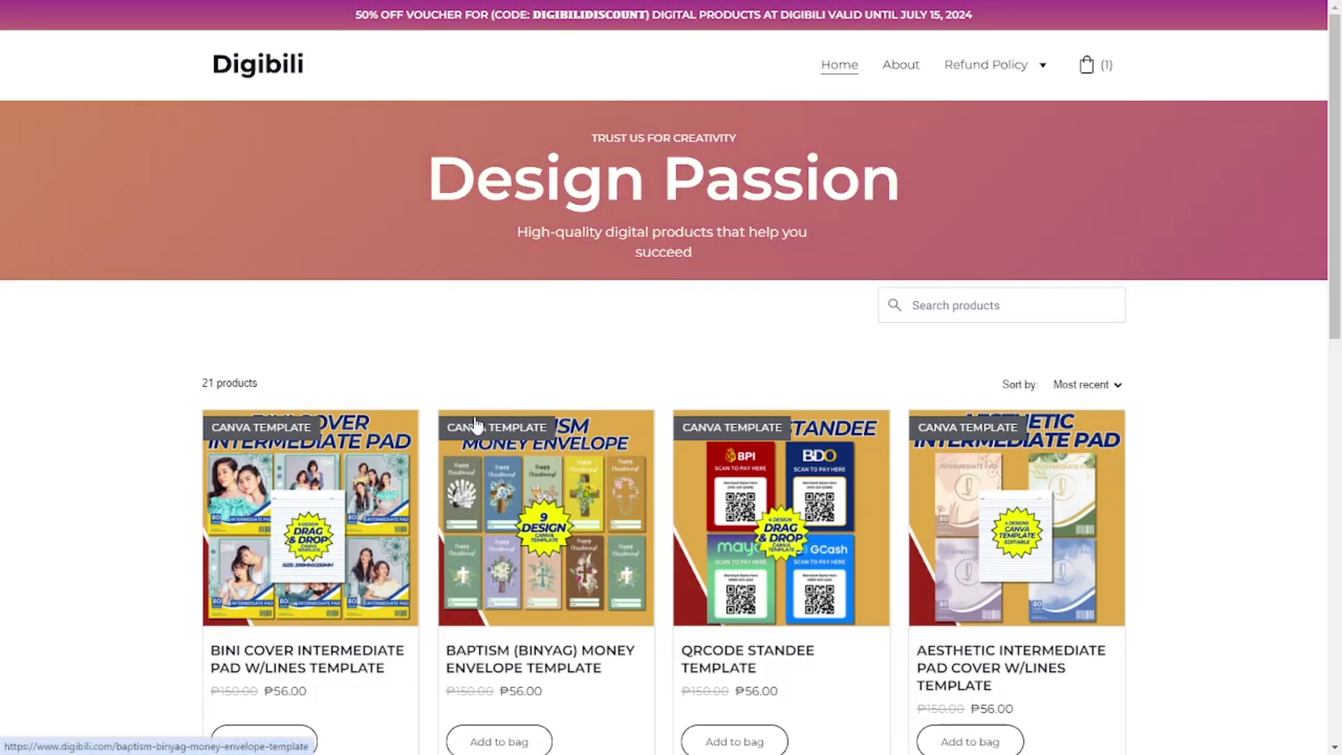
{"action": "scroll", "coordinate": [476, 423], "scroll_direction": "down", "scroll_amount": 2}
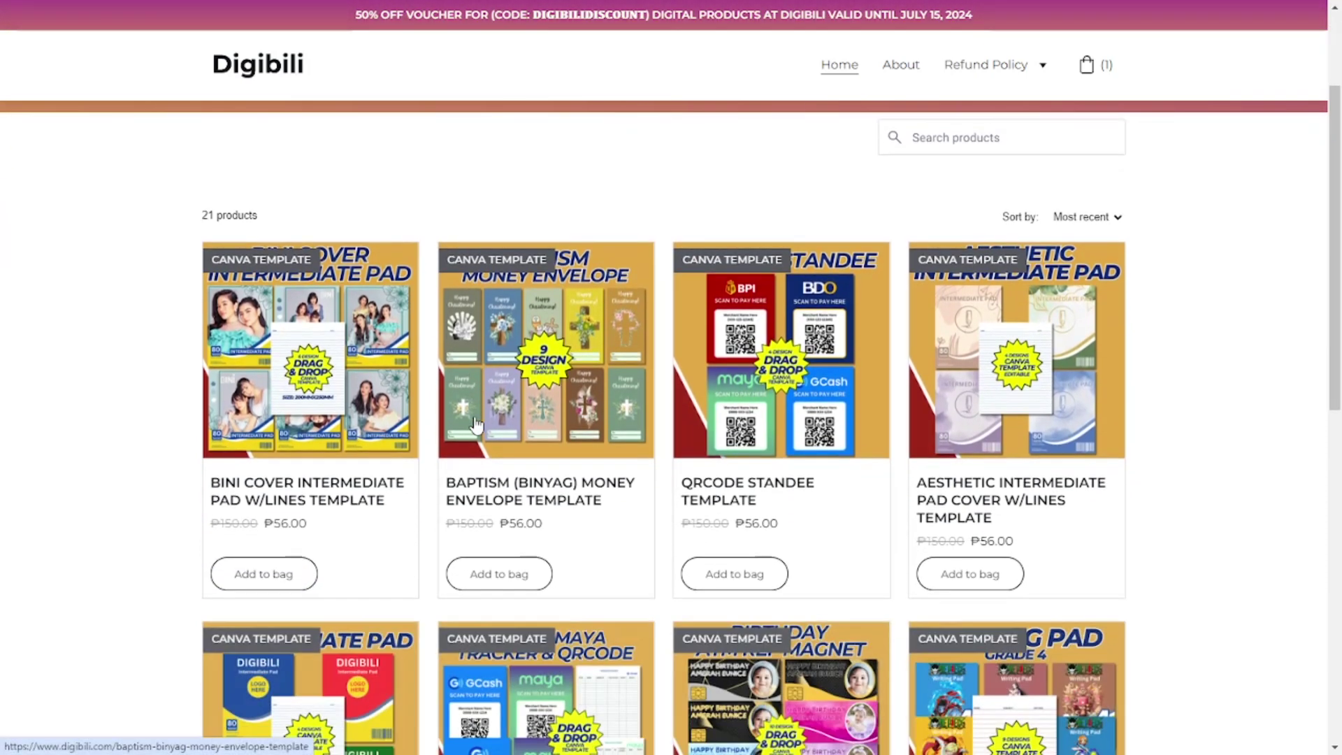
{"action": "scroll", "coordinate": [475, 423], "scroll_direction": "down", "scroll_amount": 4}
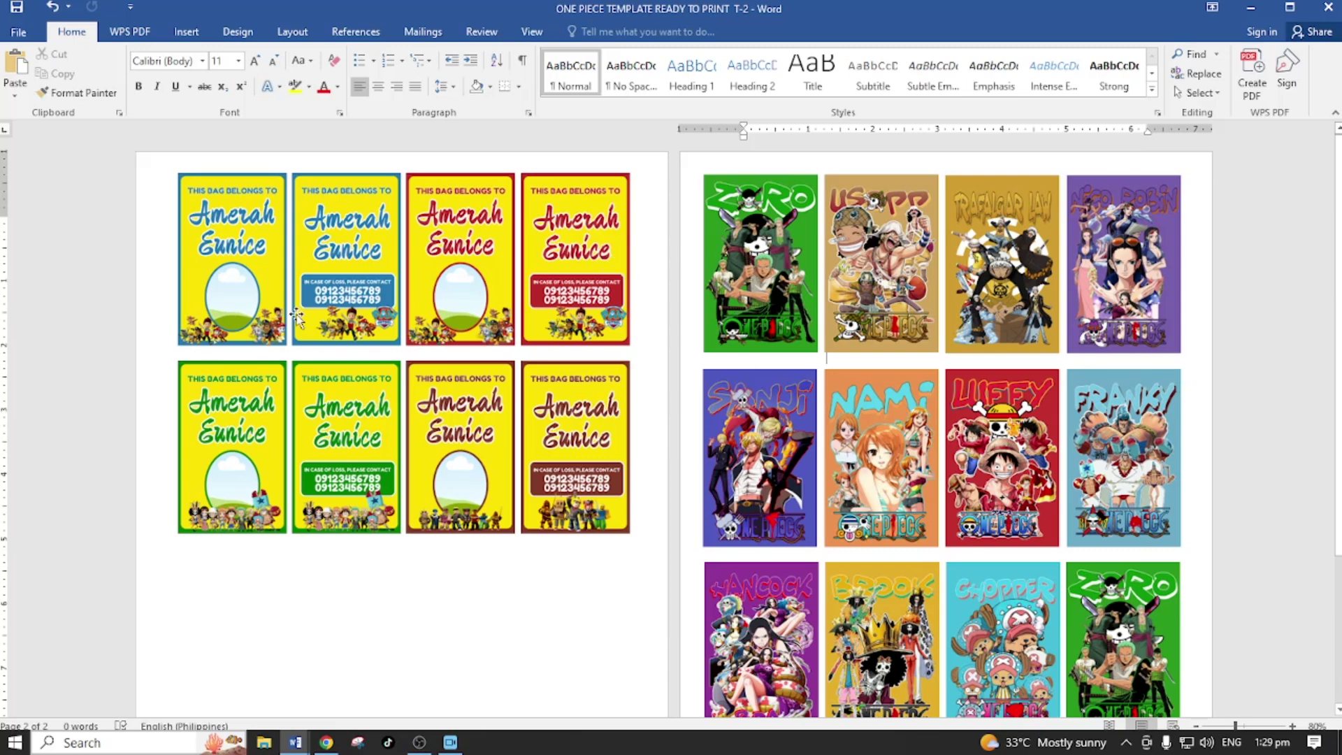
- Check the height and width of the first blue bag tag picture in the Word print layout
{"action": "left_click", "coordinate": [238, 260]}
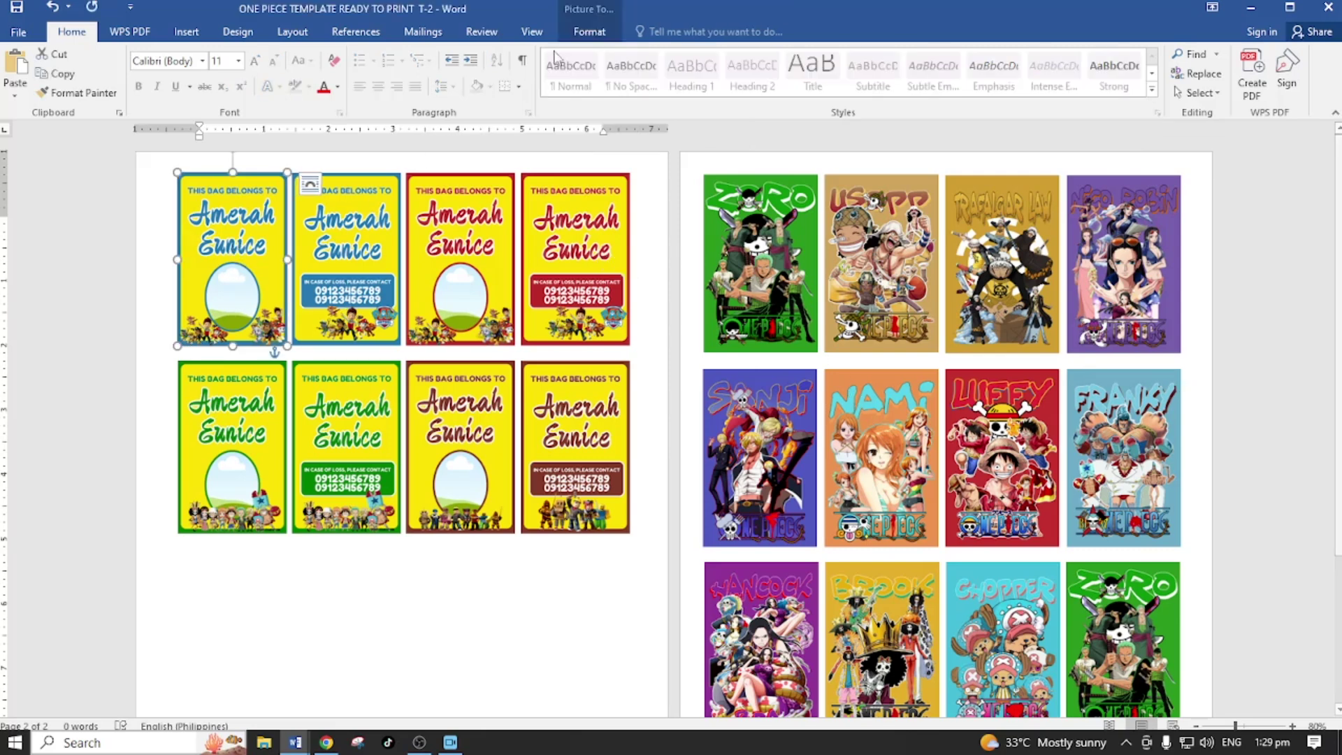
{"action": "left_click", "coordinate": [589, 32]}
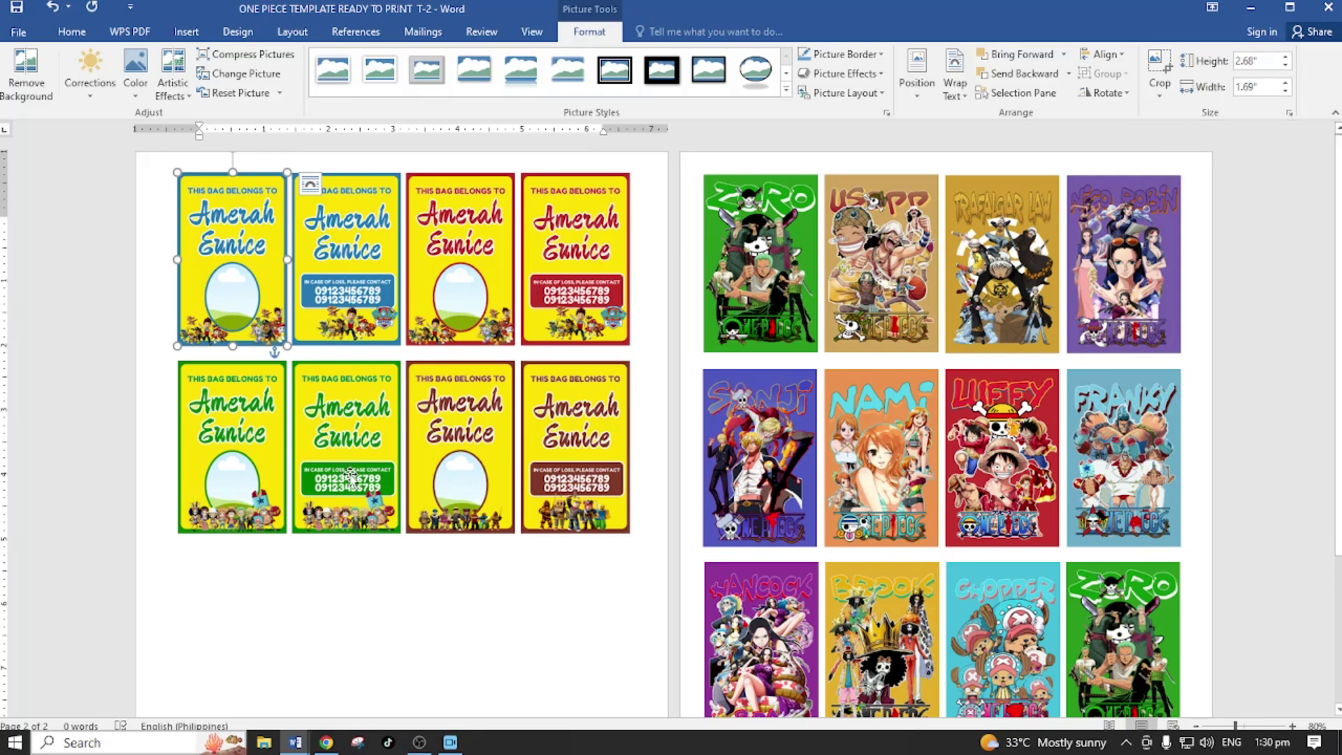
{"action": "left_click", "coordinate": [340, 601]}
- Inspect the sizes of the remaining front and back bag tag pictures across both rows of the first page
{"action": "left_click", "coordinate": [253, 441]}
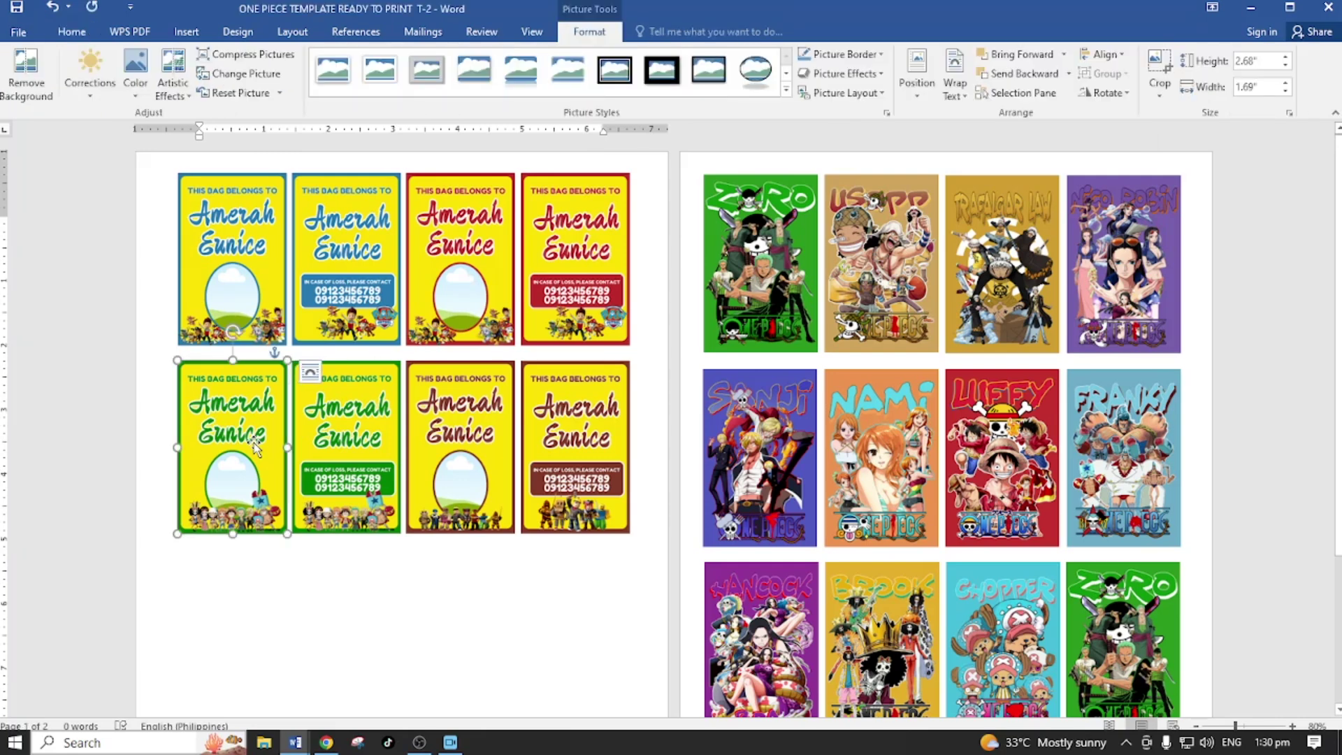
{"action": "left_click", "coordinate": [259, 255]}
{"action": "left_click", "coordinate": [331, 255]}
{"action": "left_click", "coordinate": [337, 410]}
{"action": "left_click", "coordinate": [271, 408]}
{"action": "left_click", "coordinate": [263, 286]}
{"action": "left_click", "coordinate": [344, 285]}
{"action": "left_click", "coordinate": [440, 287]}
{"action": "left_click", "coordinate": [566, 455]}
{"action": "left_click", "coordinate": [482, 448]}
{"action": "left_click", "coordinate": [549, 267]}
{"action": "left_click", "coordinate": [484, 268]}
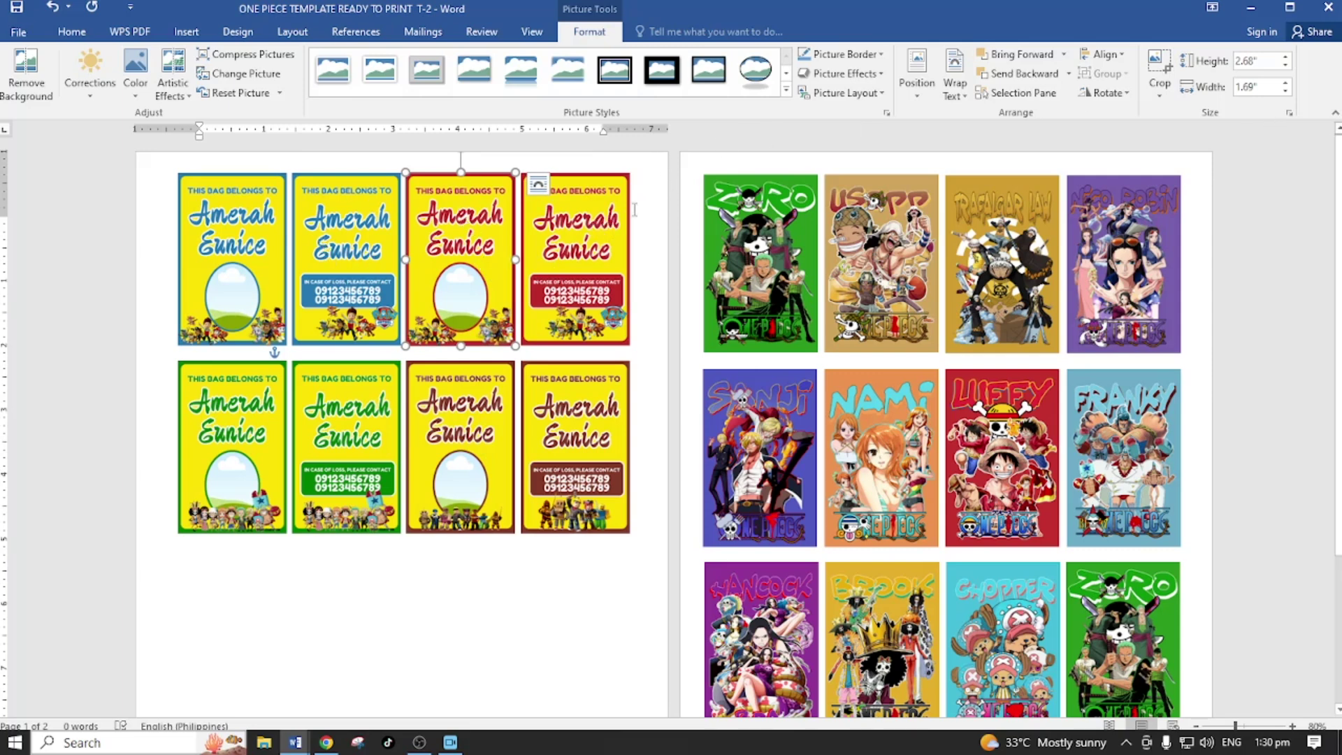
{"action": "left_click", "coordinate": [598, 208]}
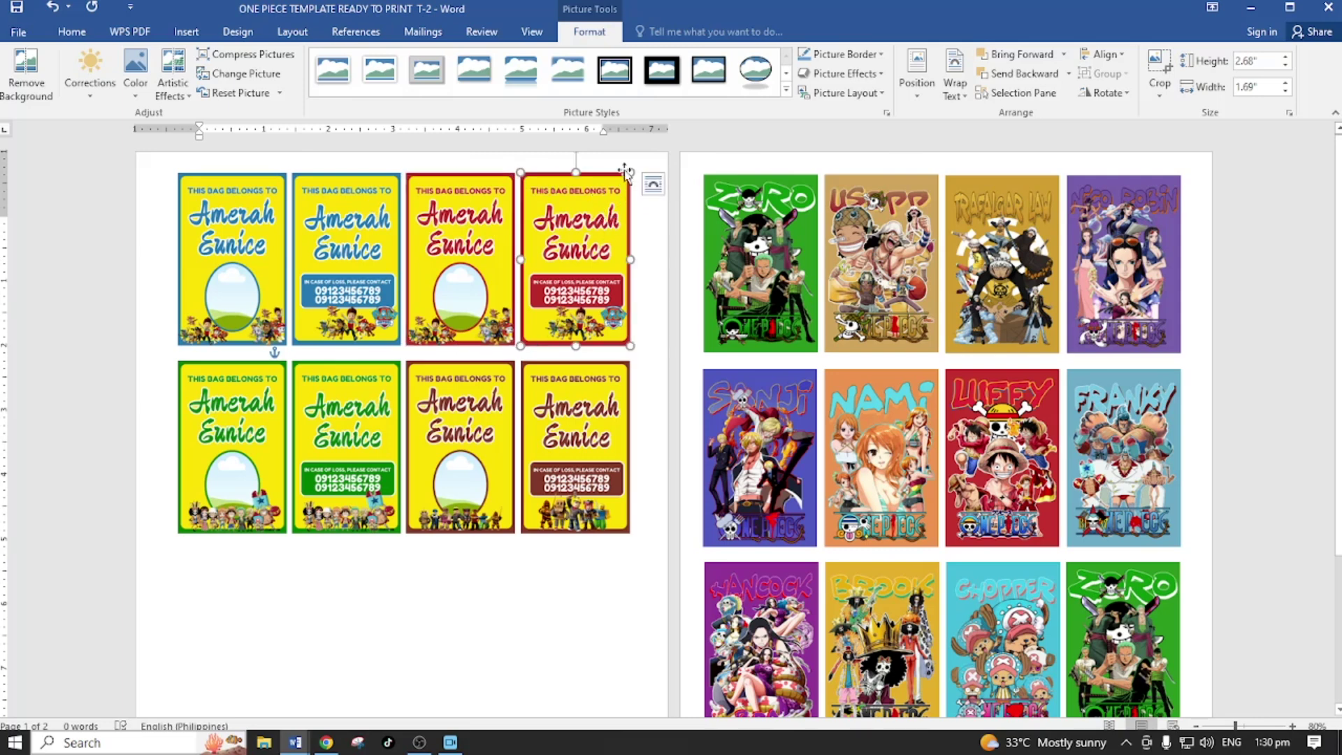
{"action": "left_click", "coordinate": [591, 583]}
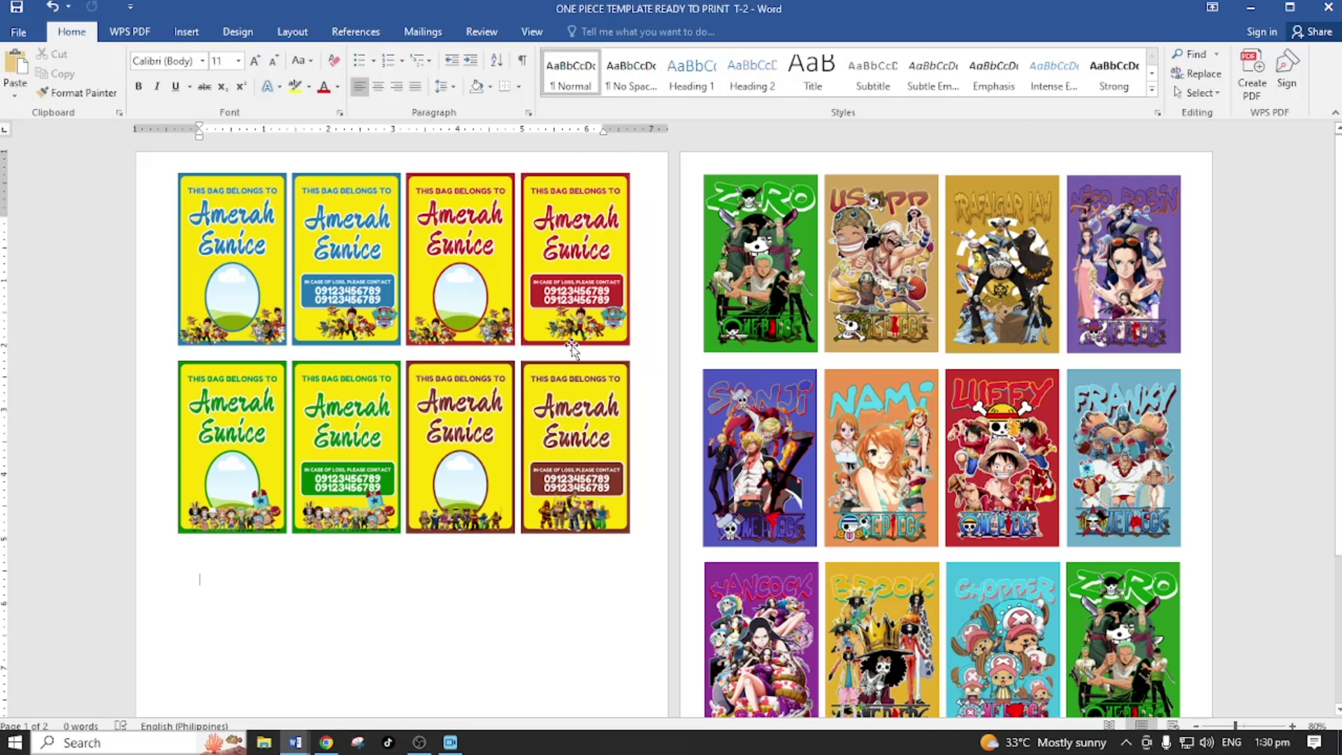
- Inspect the sizes of the four One Piece pictures in the second page's top row
{"action": "left_click", "coordinate": [767, 275]}
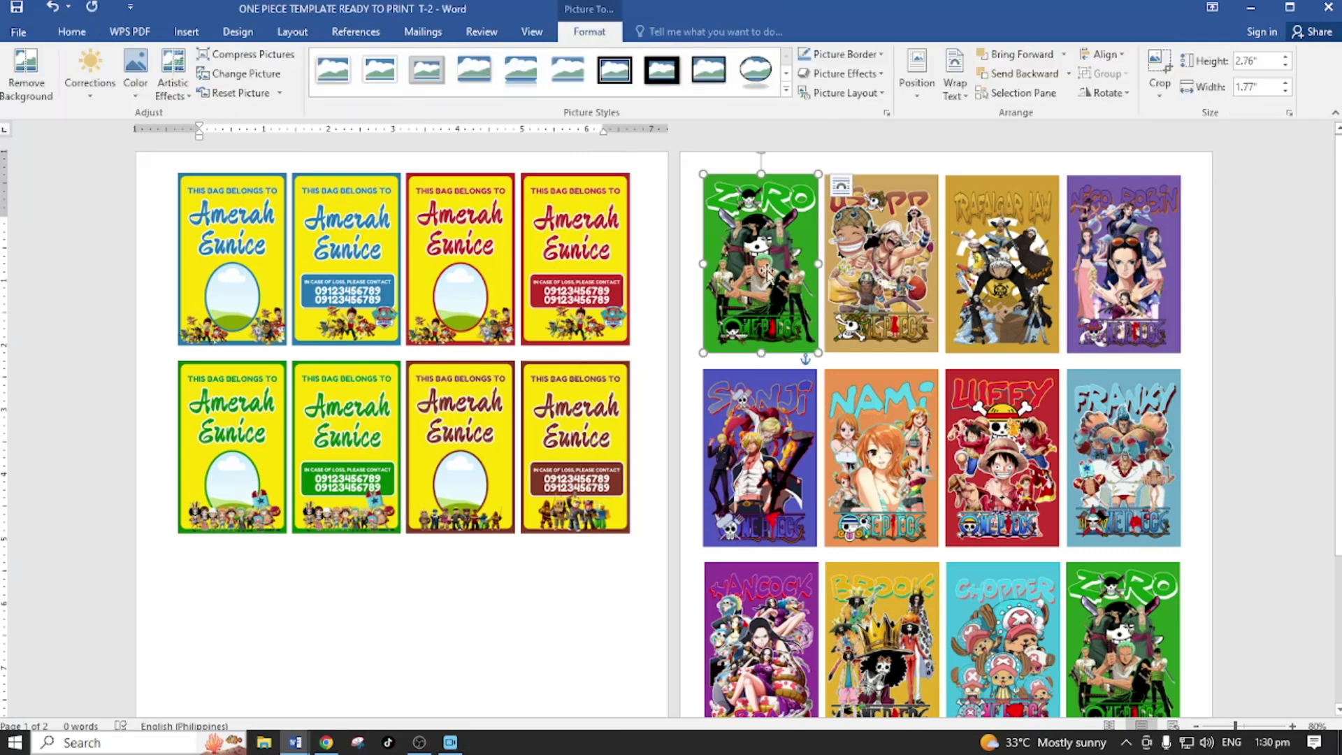
{"action": "left_click", "coordinate": [906, 266]}
{"action": "left_click", "coordinate": [1015, 264]}
{"action": "left_click", "coordinate": [1138, 253]}
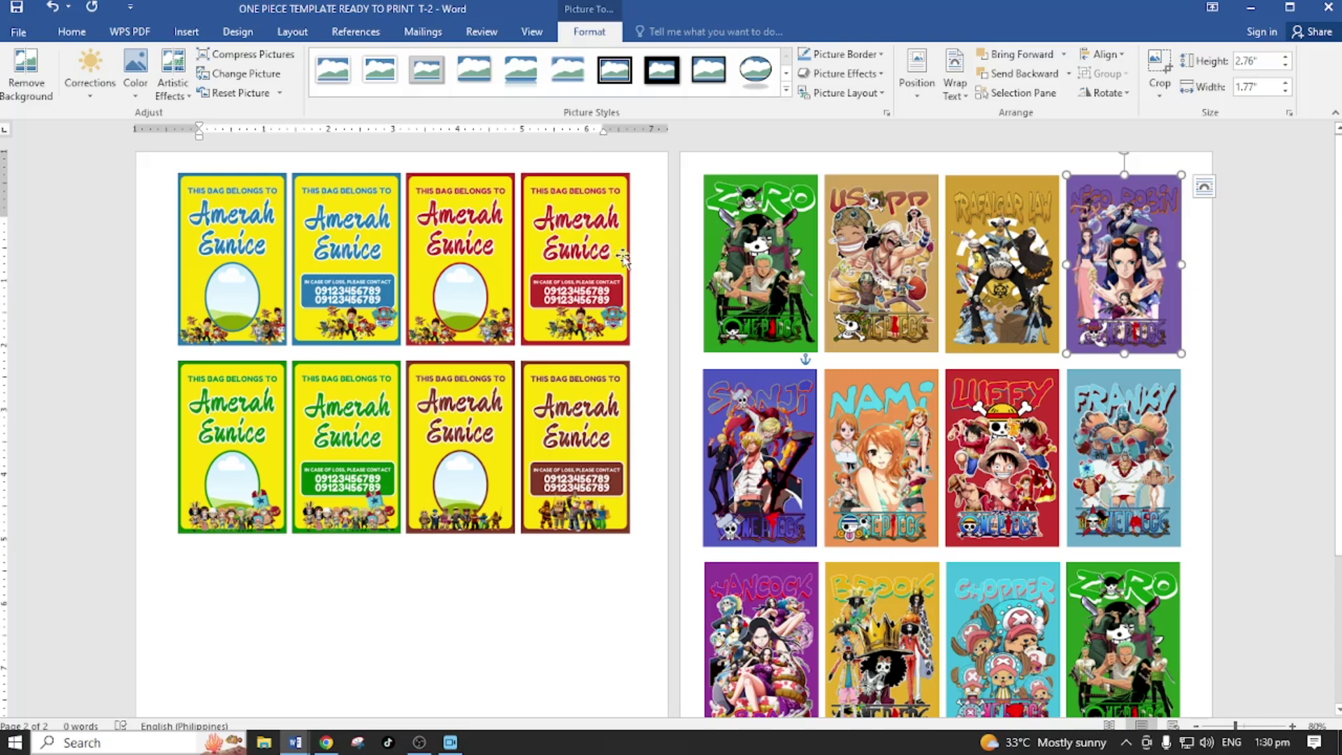
- Compare the sizes of the red back tag and the first green Zoro picture, and undo the accidental move of the Zoro picture
{"action": "left_click", "coordinate": [776, 249]}
{"action": "left_click", "coordinate": [587, 264]}
{"action": "left_click", "coordinate": [739, 264]}
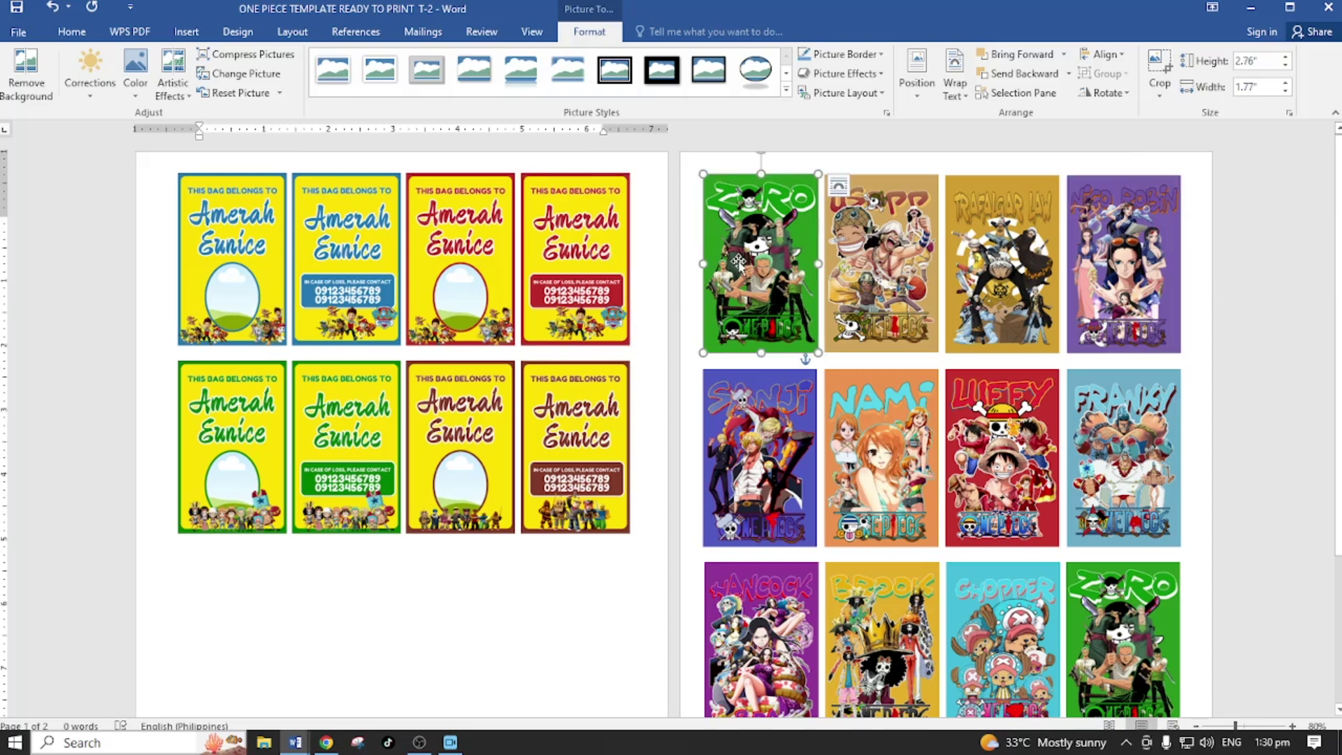
{"action": "left_click", "coordinate": [587, 265]}
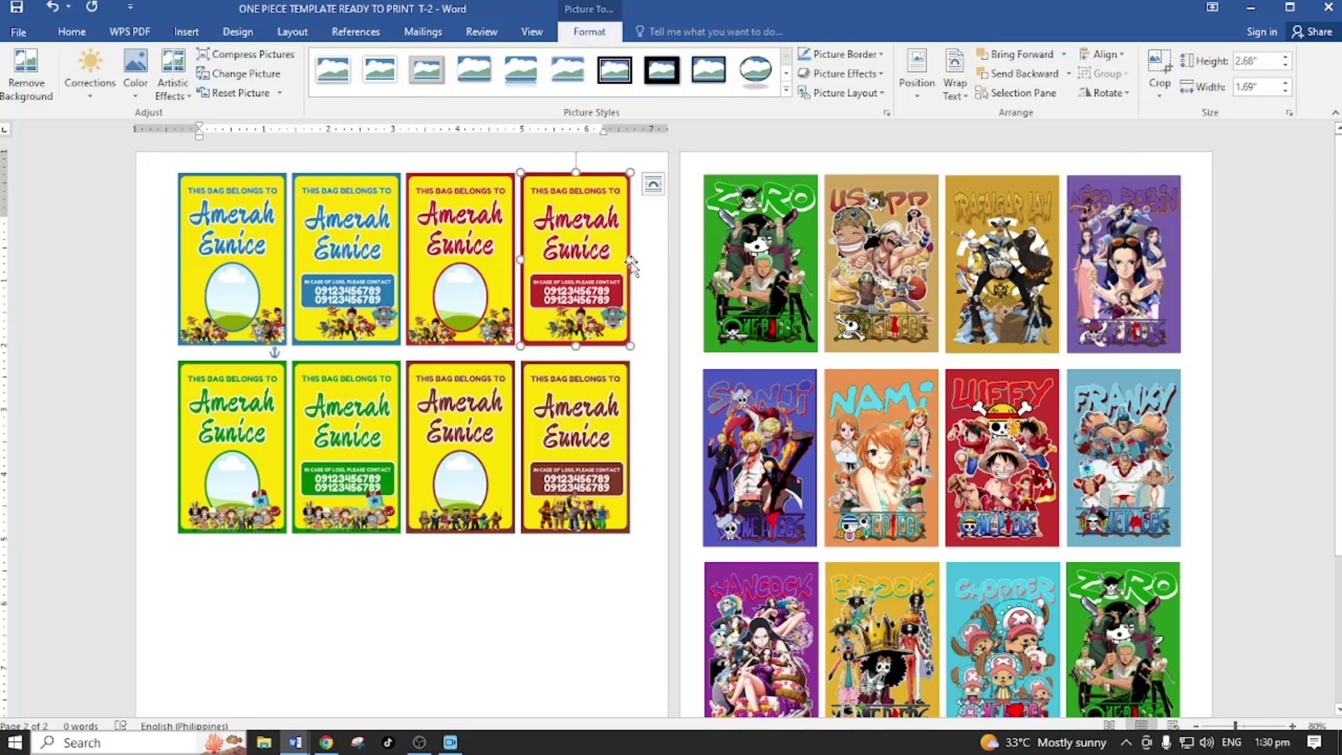
{"action": "left_click", "coordinate": [793, 268]}
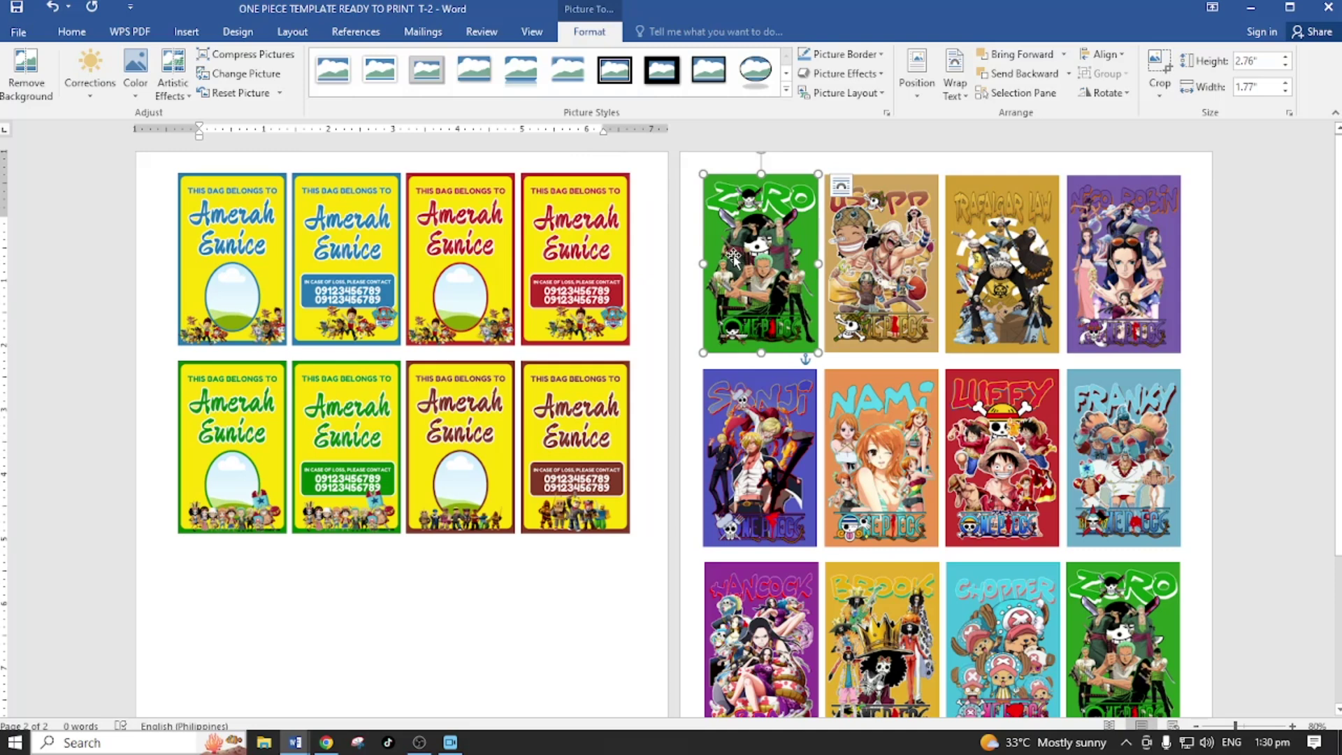
{"action": "left_click", "coordinate": [616, 246]}
{"action": "left_click", "coordinate": [807, 244]}
{"action": "left_click", "coordinate": [586, 232]}
{"action": "left_click", "coordinate": [796, 272]}
{"action": "left_click", "coordinate": [596, 260]}
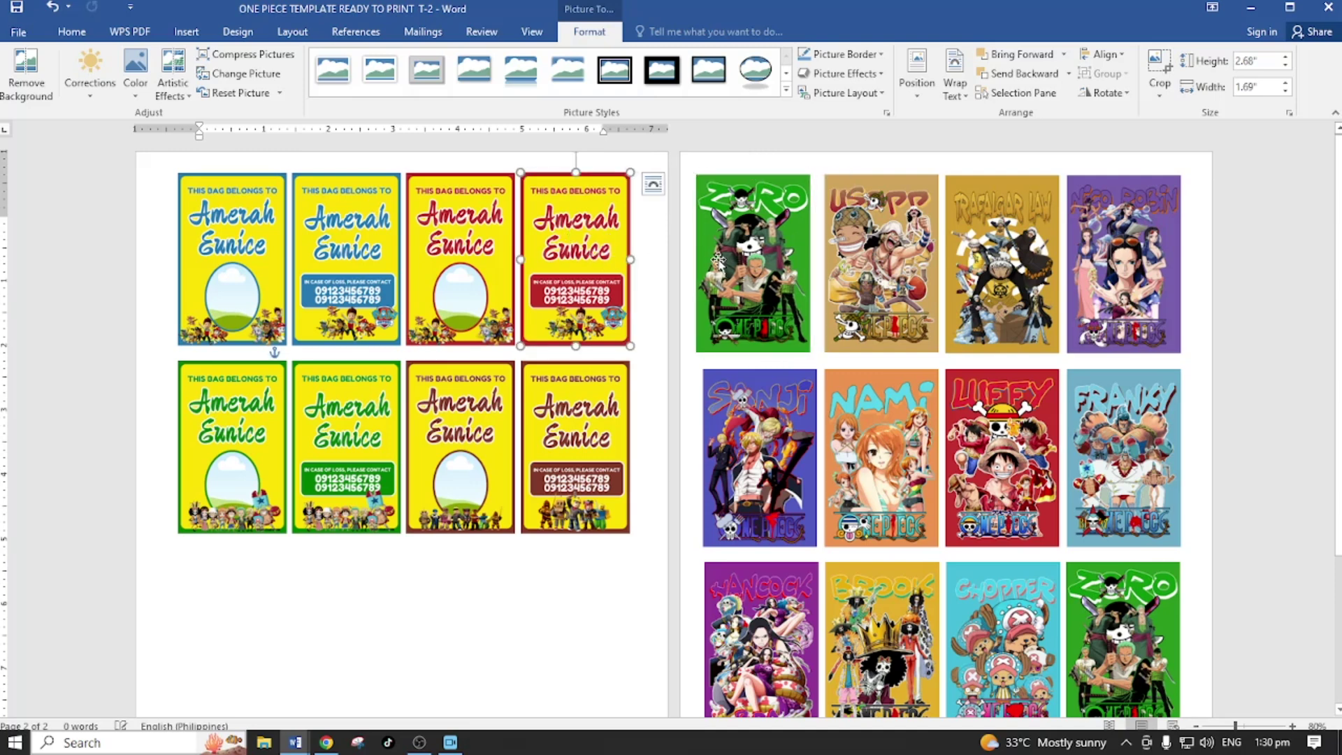
{"action": "key", "text": "ctrl+z"}
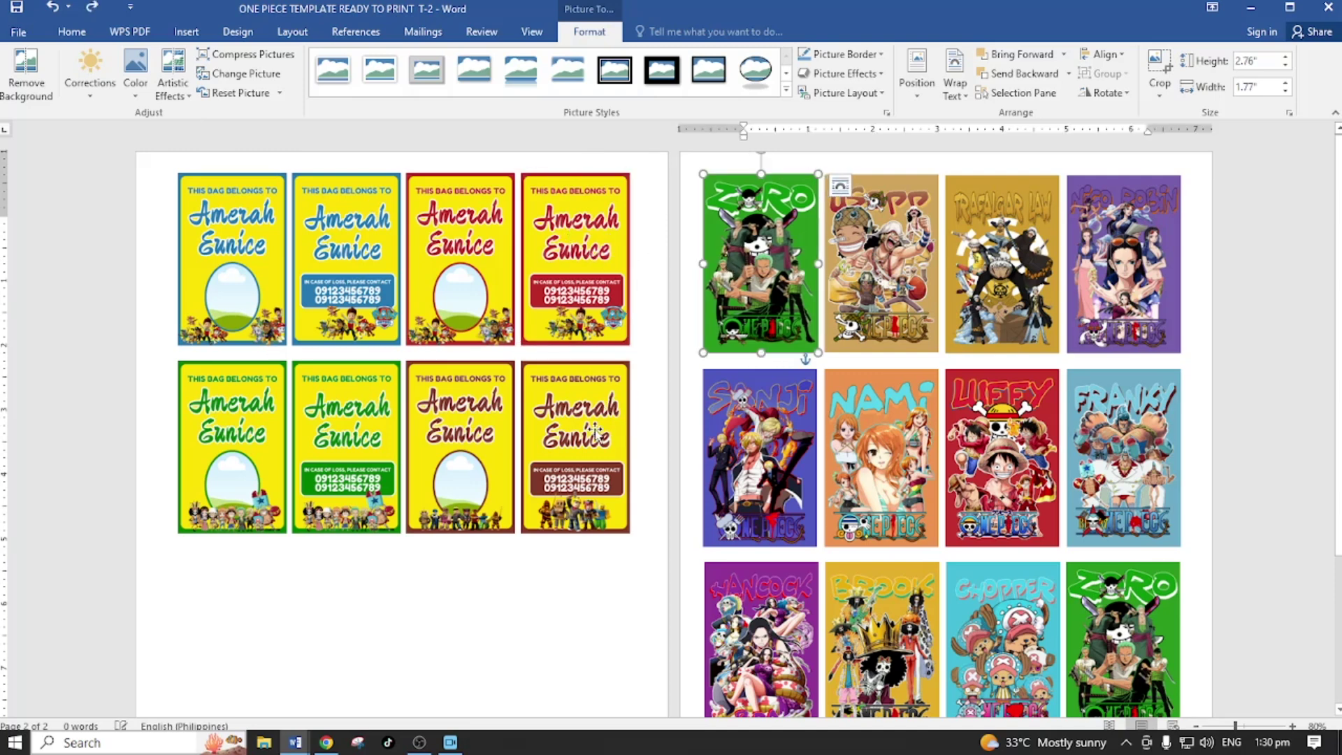
{"action": "left_click", "coordinate": [584, 545]}
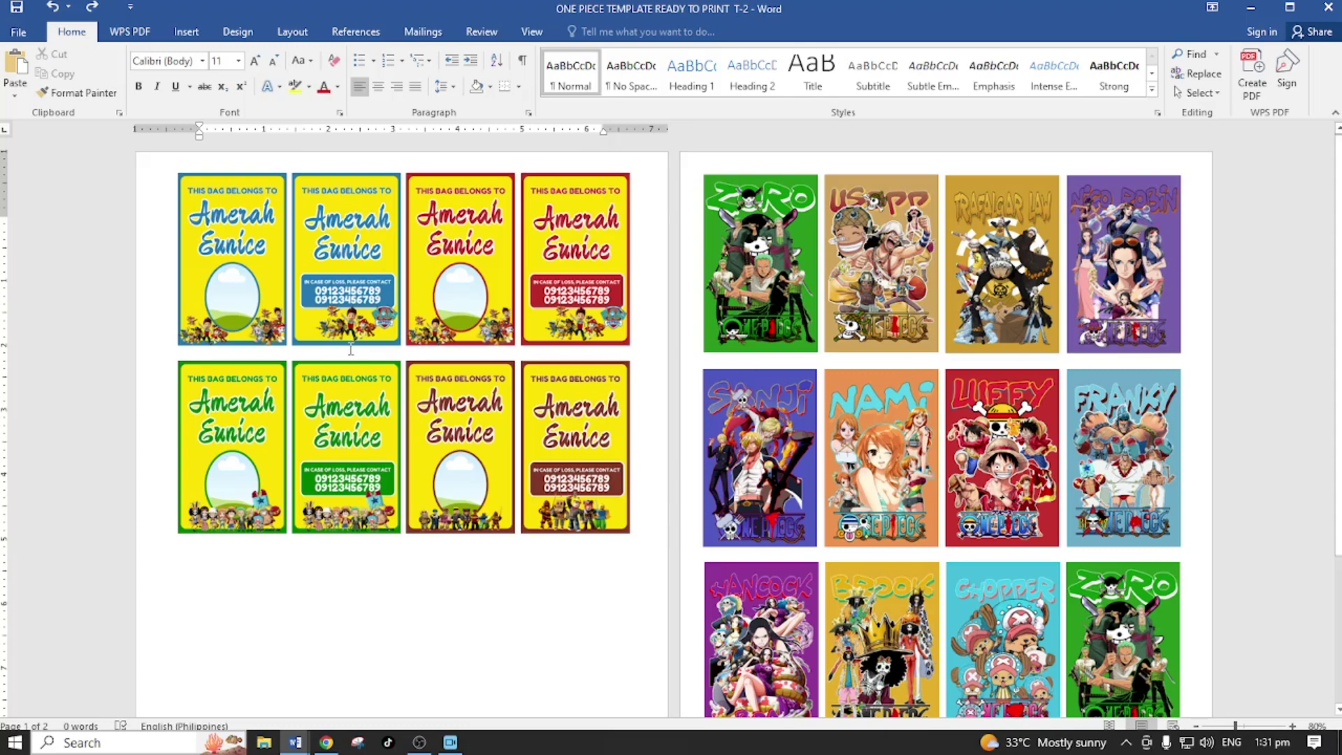
- Review the print layout of the bag tag and One Piece pages at 66% zoom
{"action": "scroll", "coordinate": [524, 471], "scroll_direction": "down", "scroll_amount": 5}
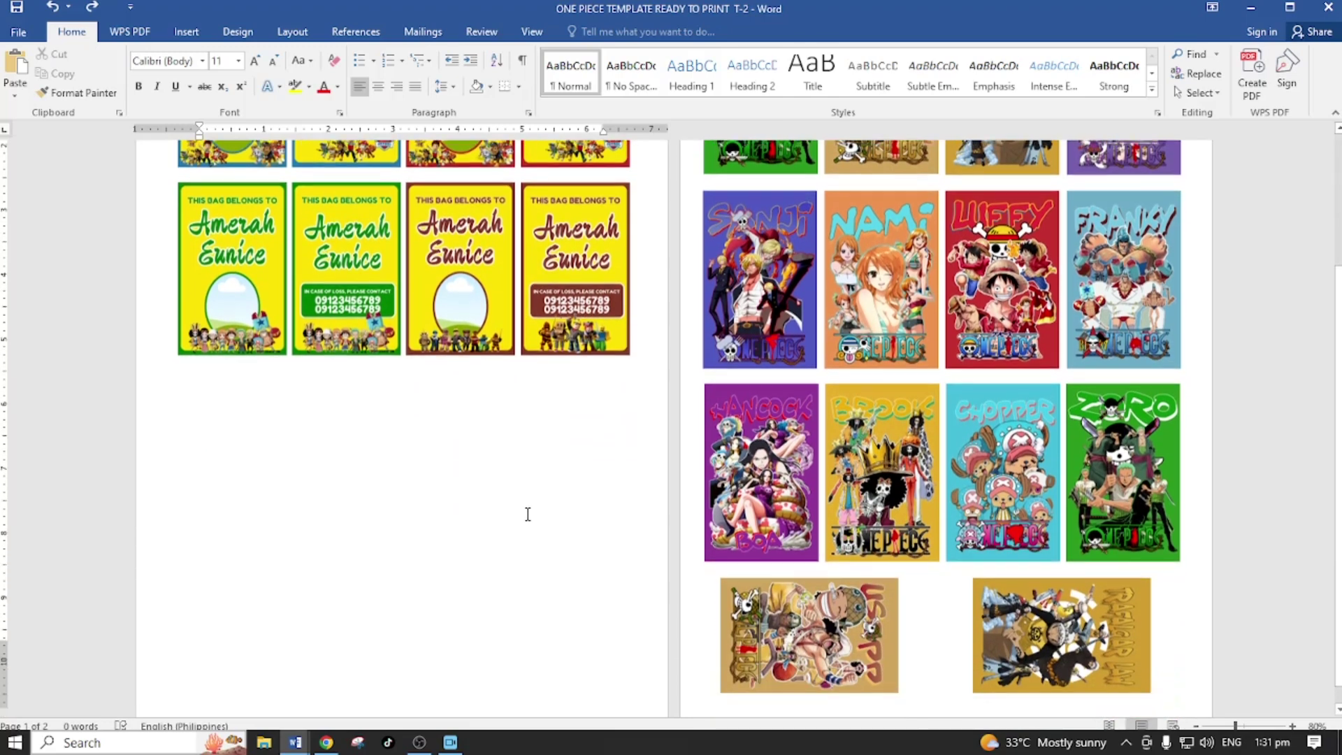
{"action": "scroll", "coordinate": [524, 531], "scroll_direction": "up", "scroll_amount": 5}
{"action": "scroll", "coordinate": [520, 549], "scroll_direction": "down", "scroll_amount": 5}
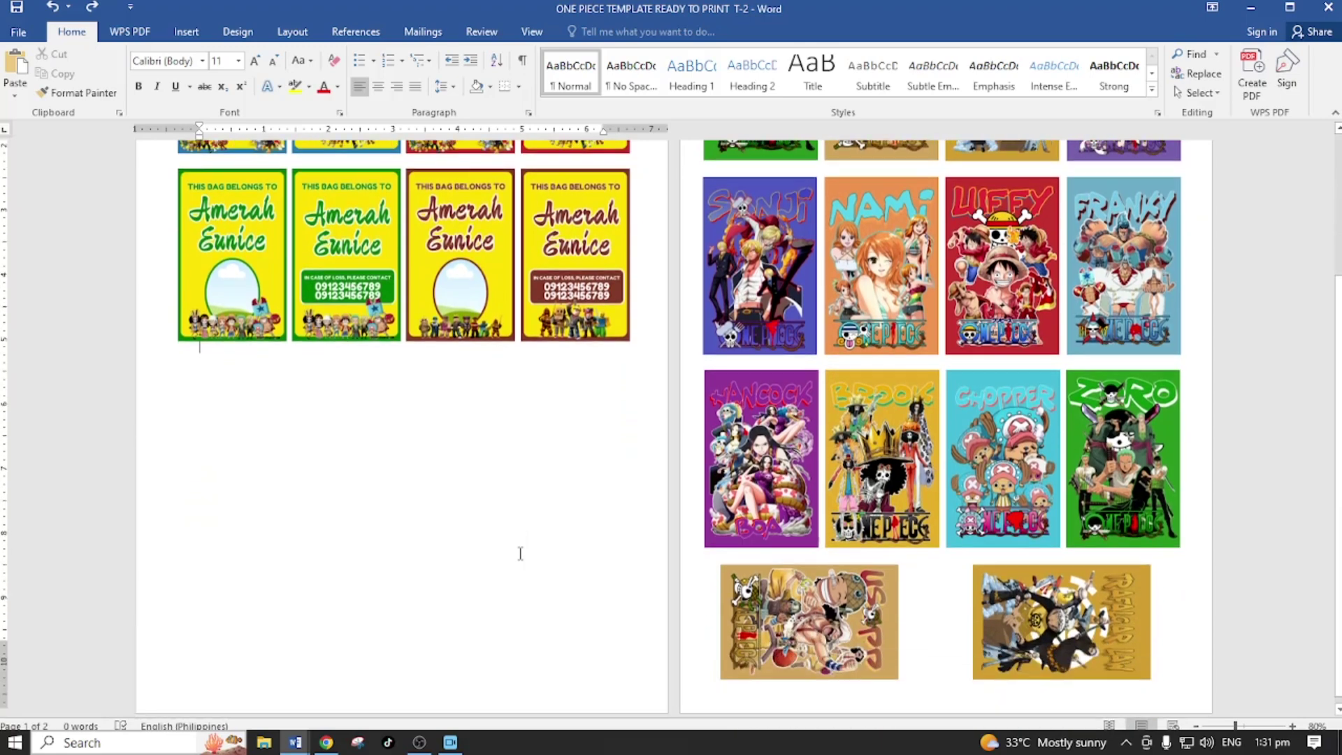
{"action": "scroll", "coordinate": [520, 553], "scroll_direction": "up", "scroll_amount": 5}
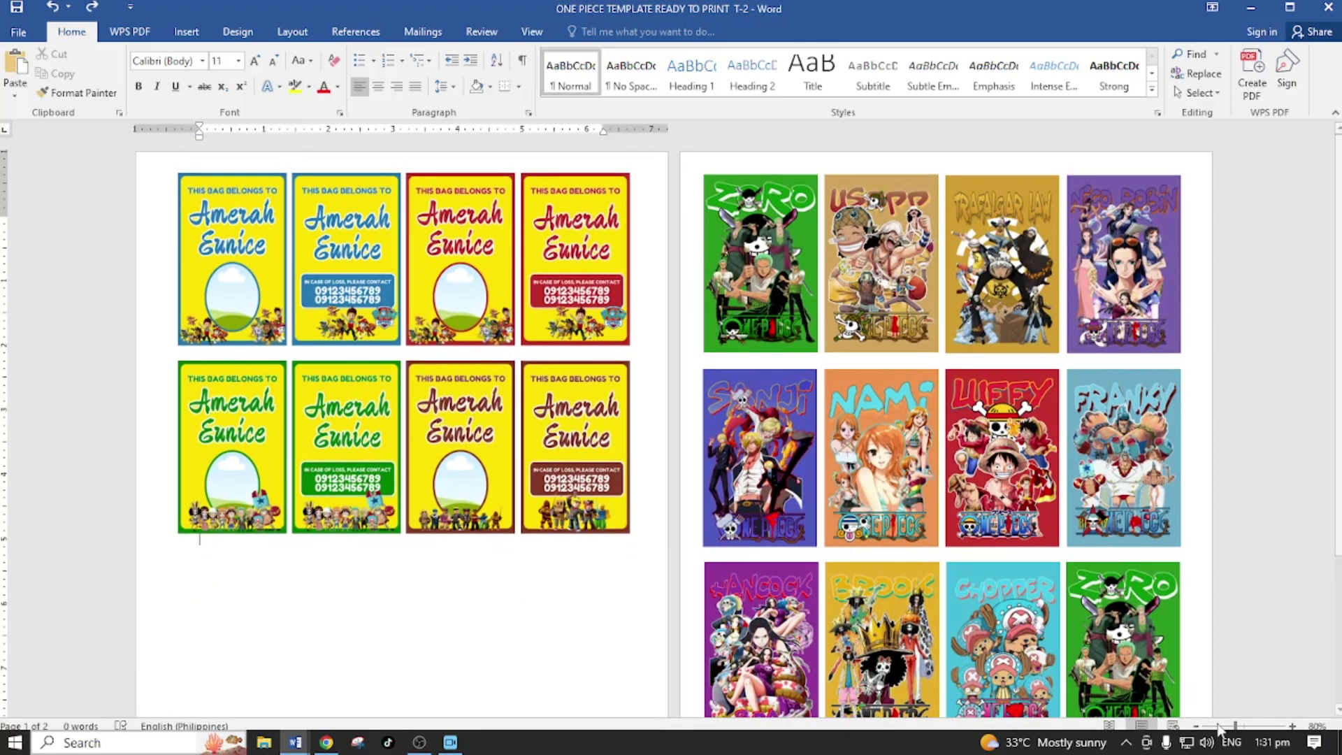
{"action": "left_click_drag", "start_coordinate": [1230, 729], "coordinate": [1223, 728]}
{"action": "scroll", "coordinate": [841, 218], "scroll_direction": "down", "scroll_amount": 2}
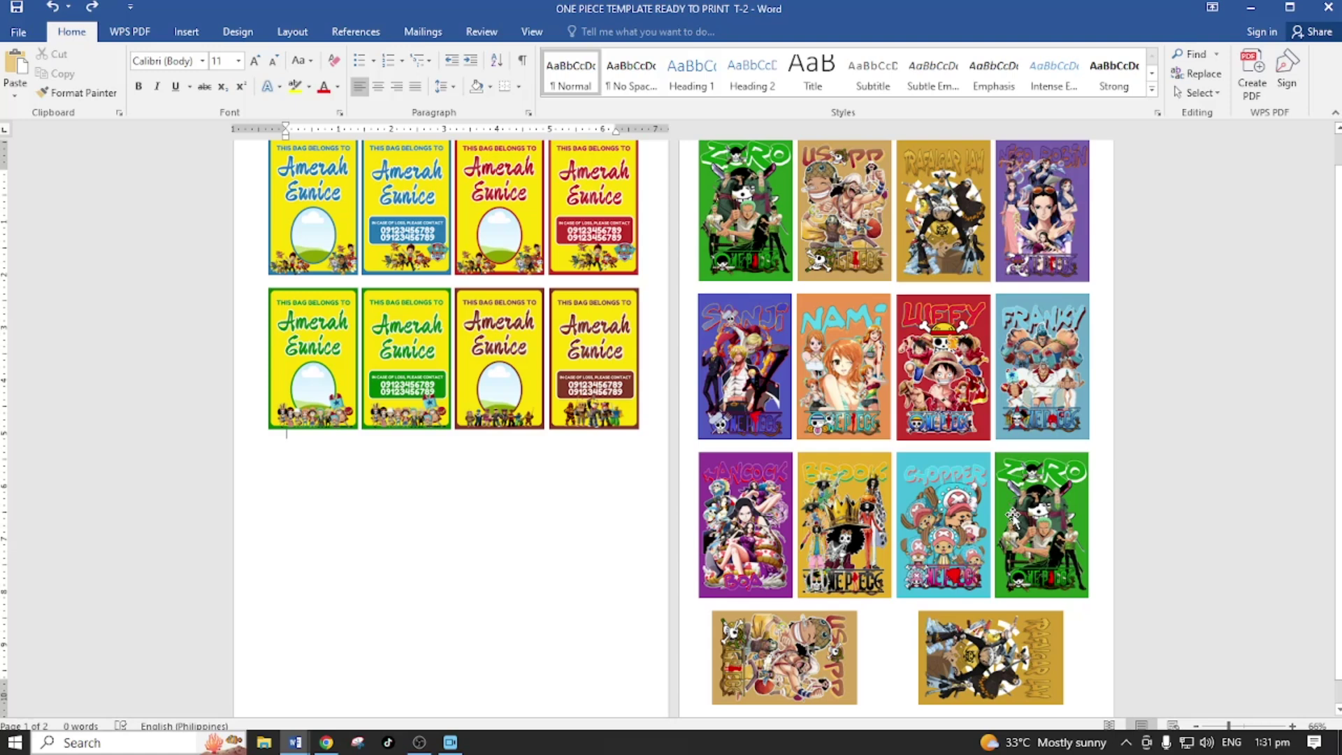
{"action": "scroll", "coordinate": [1164, 554], "scroll_direction": "up", "scroll_amount": 1}
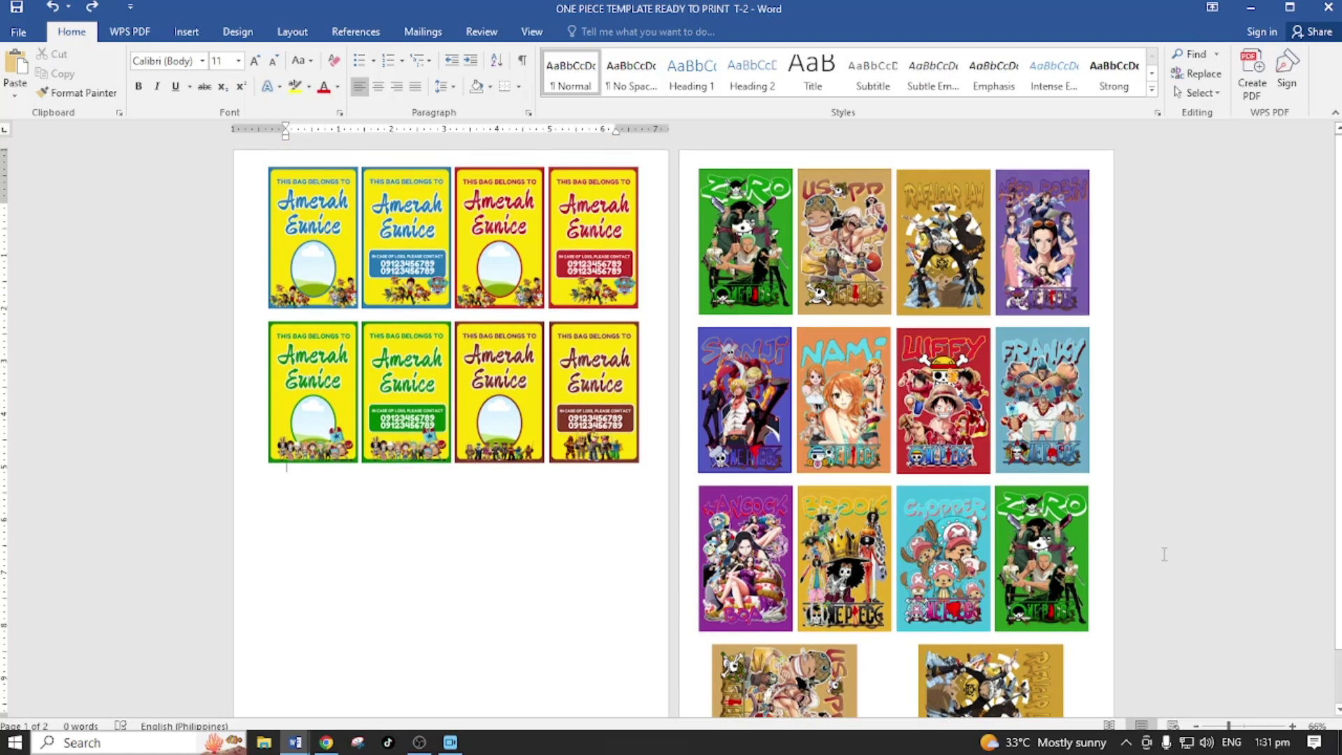
- Review both pages down to the last row and go through the bag tag pictures on the first page one by one
{"action": "scroll", "coordinate": [1164, 552], "scroll_direction": "down", "scroll_amount": 1}
{"action": "scroll", "coordinate": [1164, 547], "scroll_direction": "down", "scroll_amount": 1}
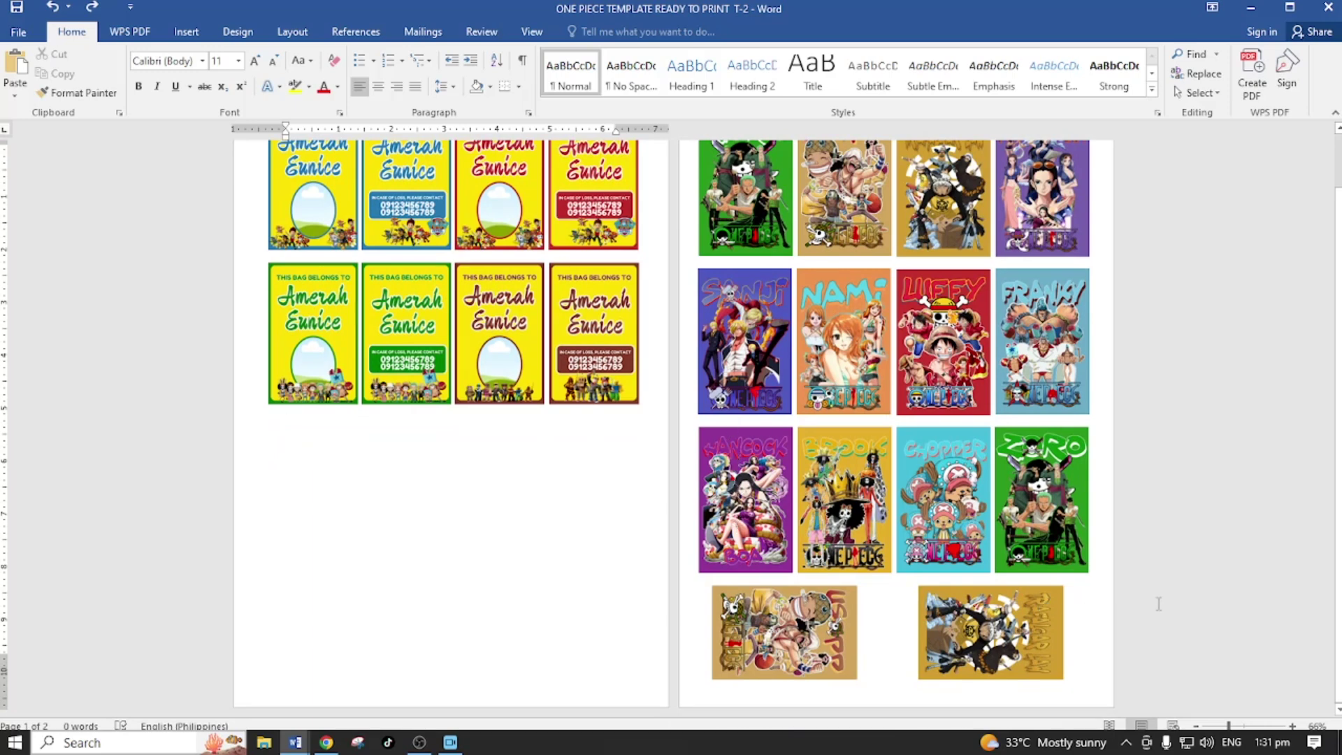
{"action": "scroll", "coordinate": [1172, 598], "scroll_direction": "up", "scroll_amount": 2}
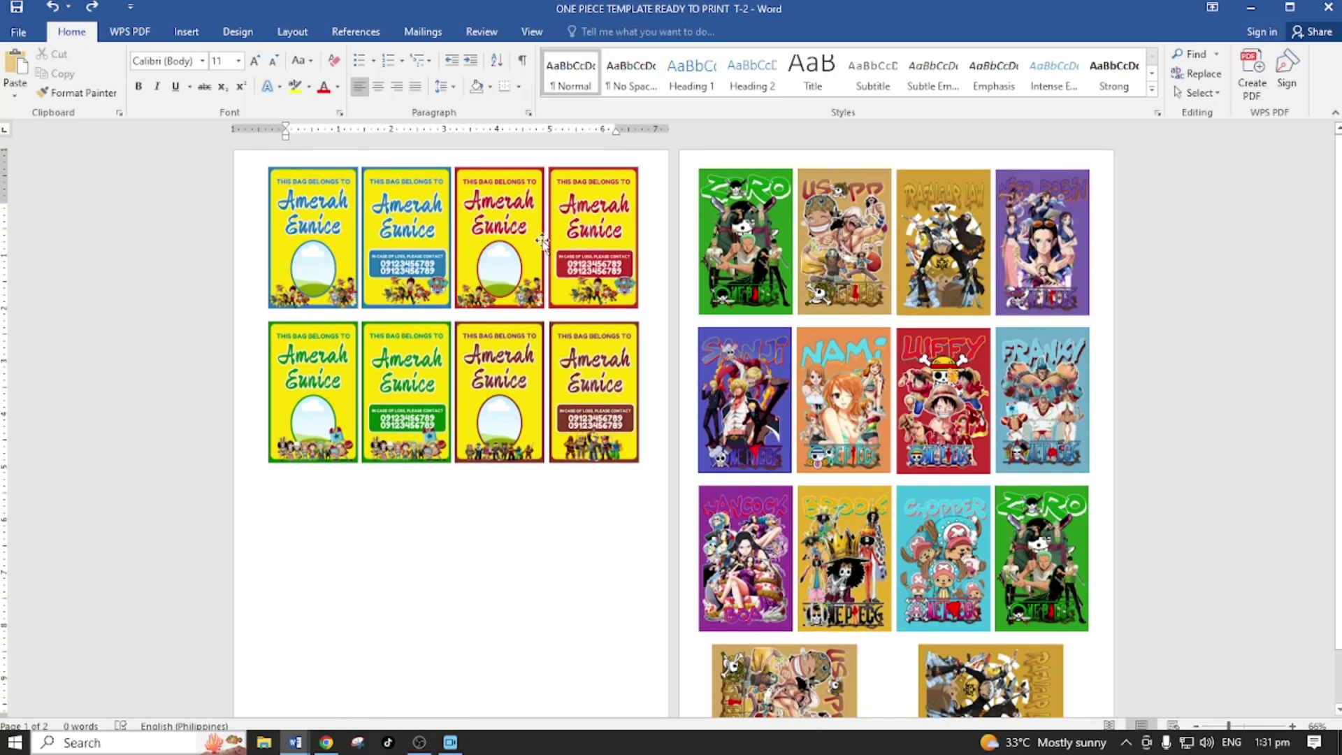
{"action": "left_click", "coordinate": [521, 240]}
{"action": "key", "text": "Tab"}
{"action": "key", "text": "Tab"}
{"action": "key", "text": "Tab"}
{"action": "key", "text": "Tab"}
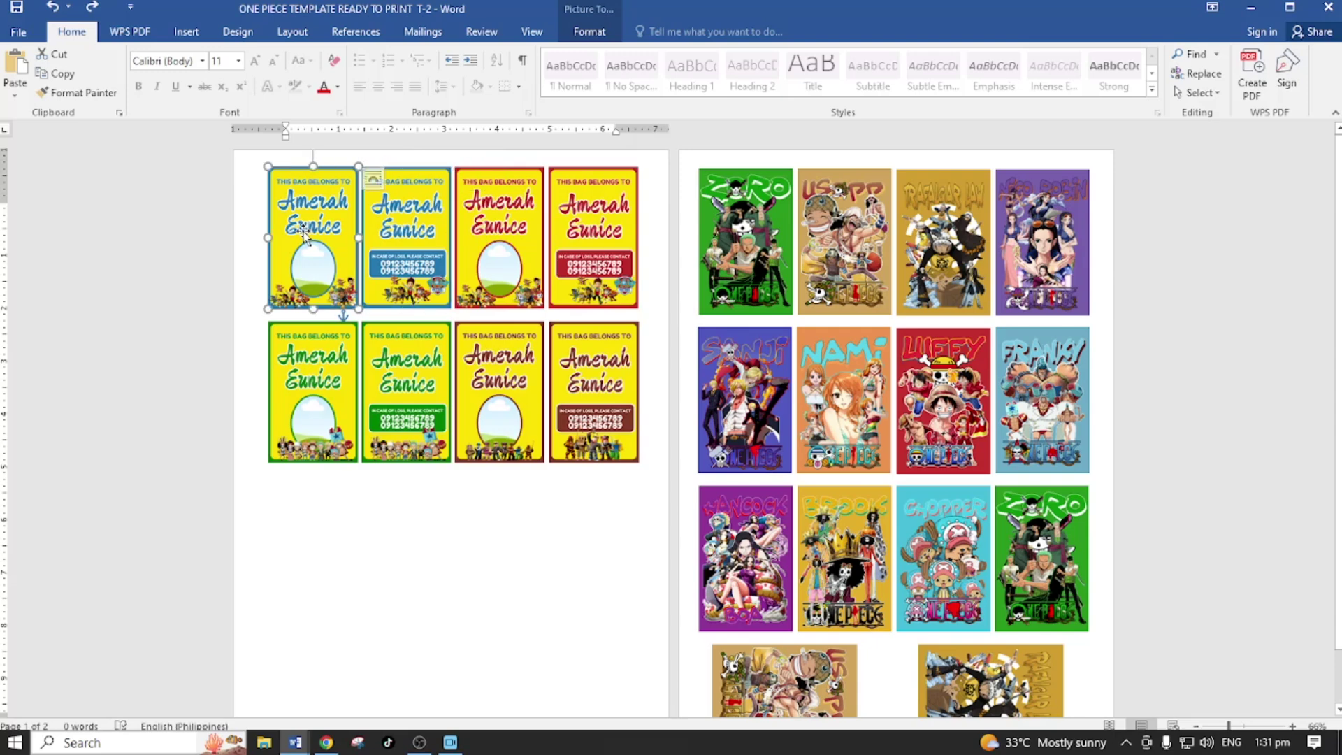
{"action": "key", "text": "Tab"}
{"action": "key", "text": "Tab"}
{"action": "key", "text": "Tab"}
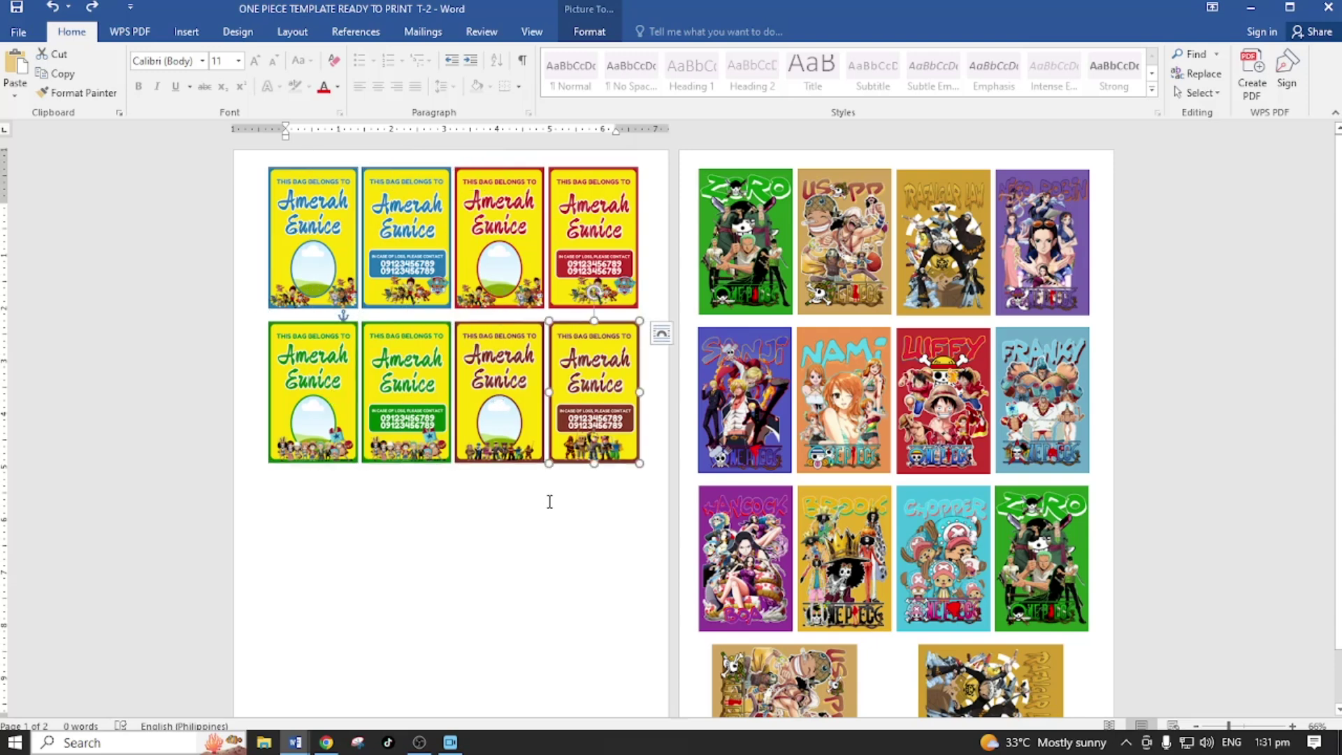
{"action": "left_click", "coordinate": [547, 502]}
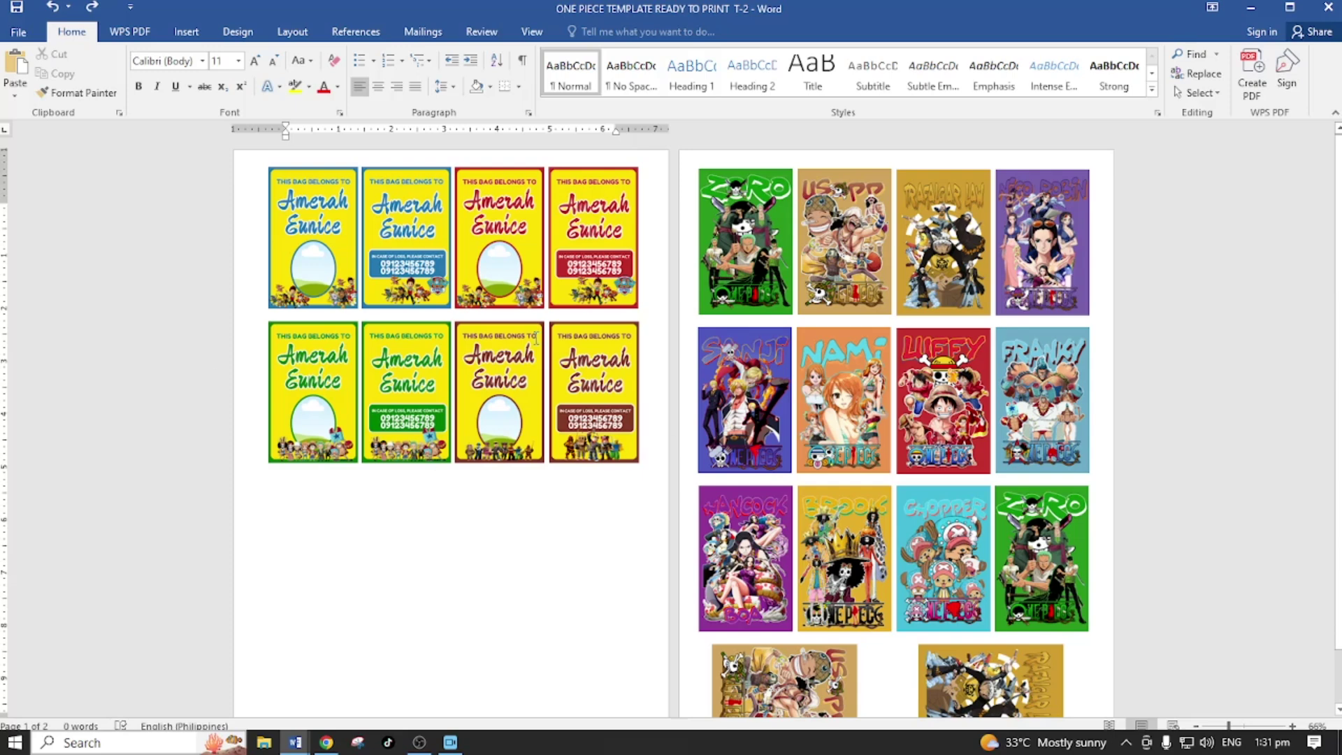
- Set the EPSON L3210 printer's paper type to Premium Photo Paper Glossy and print page 1
{"action": "key", "text": "ctrl+p"}
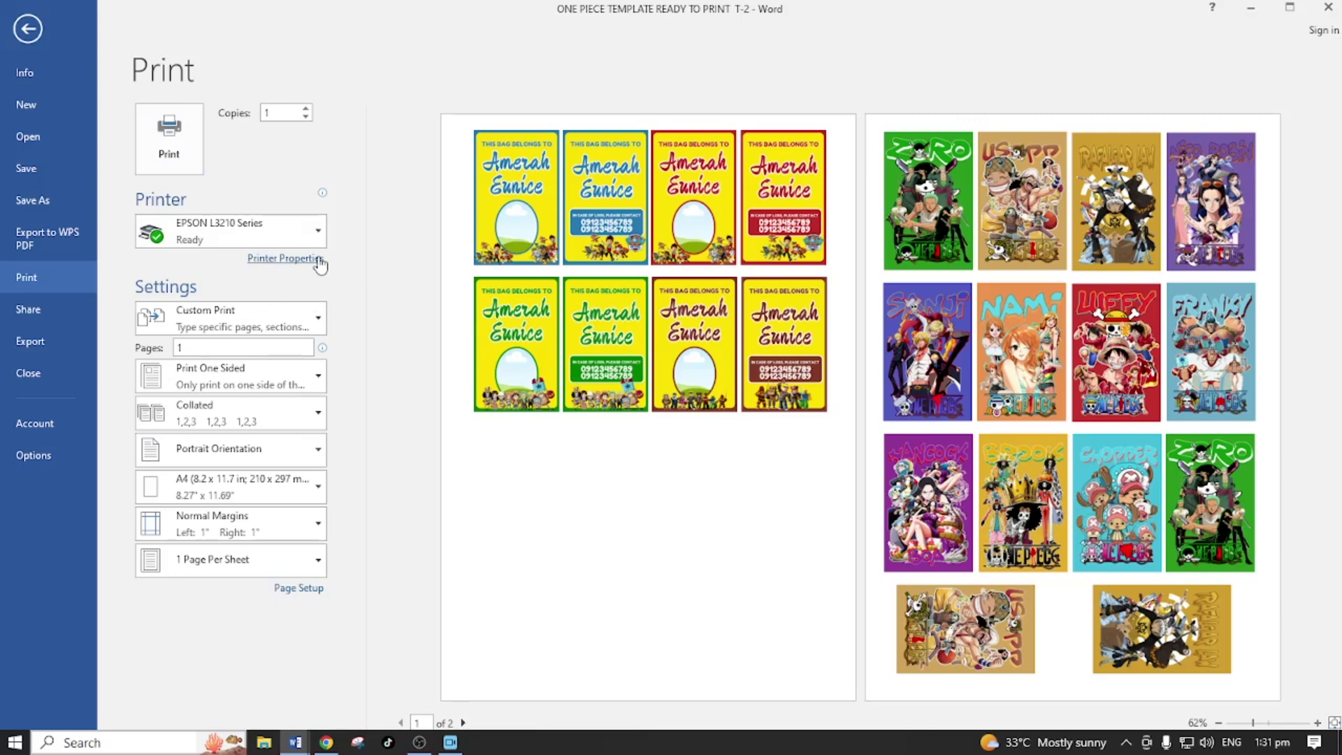
{"action": "left_click", "coordinate": [320, 260]}
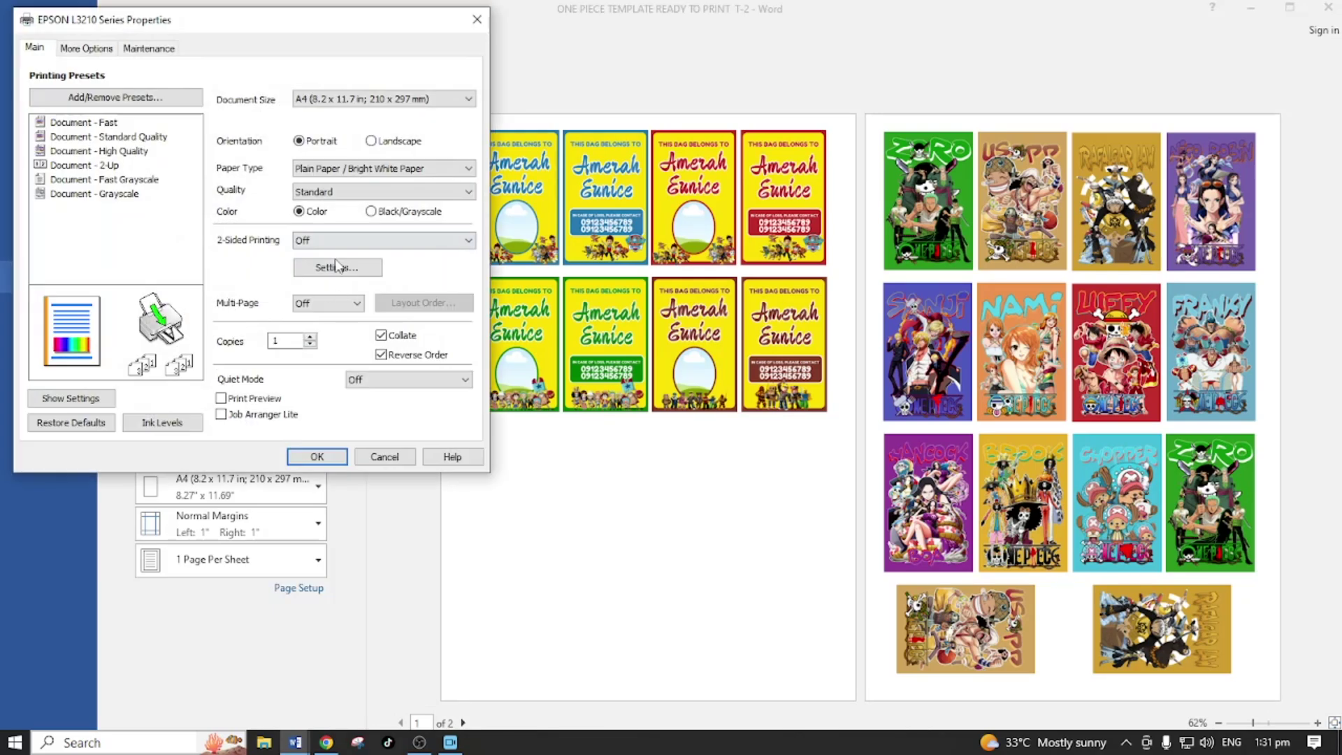
{"action": "left_click", "coordinate": [384, 170]}
{"action": "left_click", "coordinate": [386, 225]}
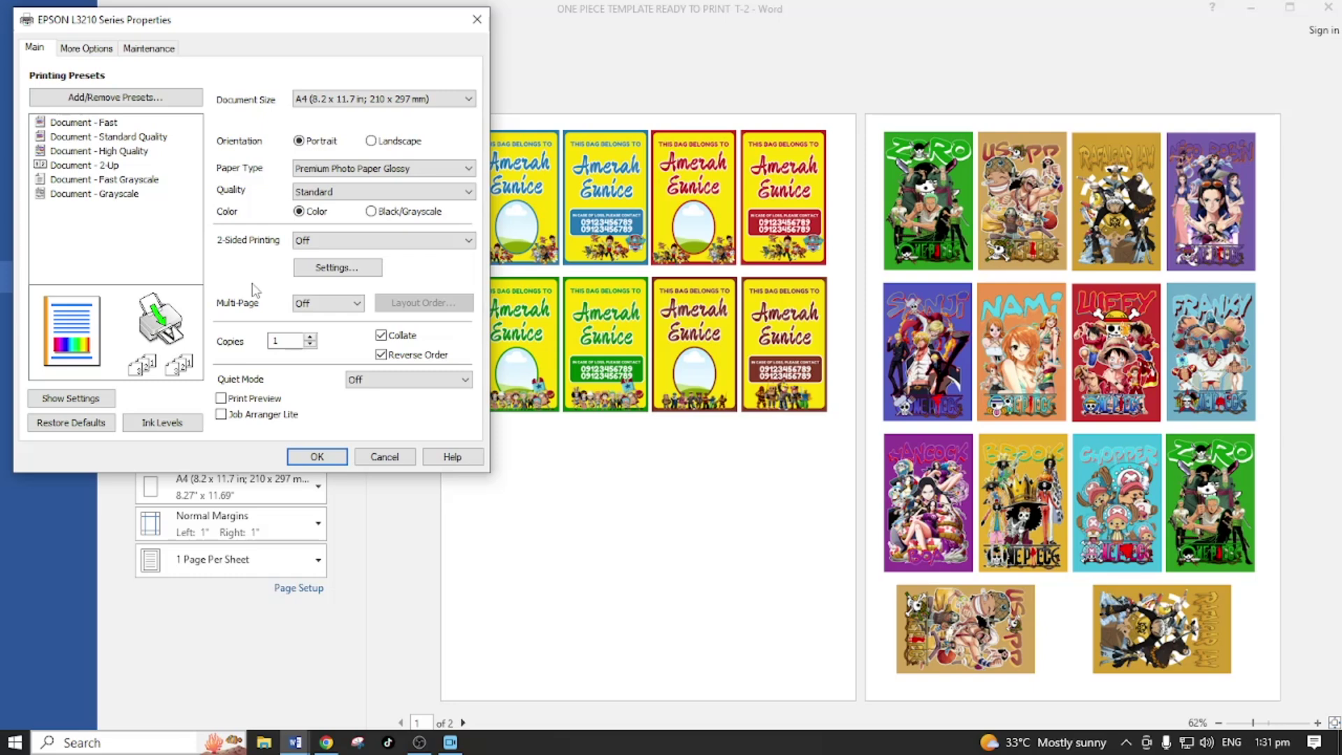
{"action": "left_click", "coordinate": [322, 456]}
{"action": "left_click", "coordinate": [169, 140]}
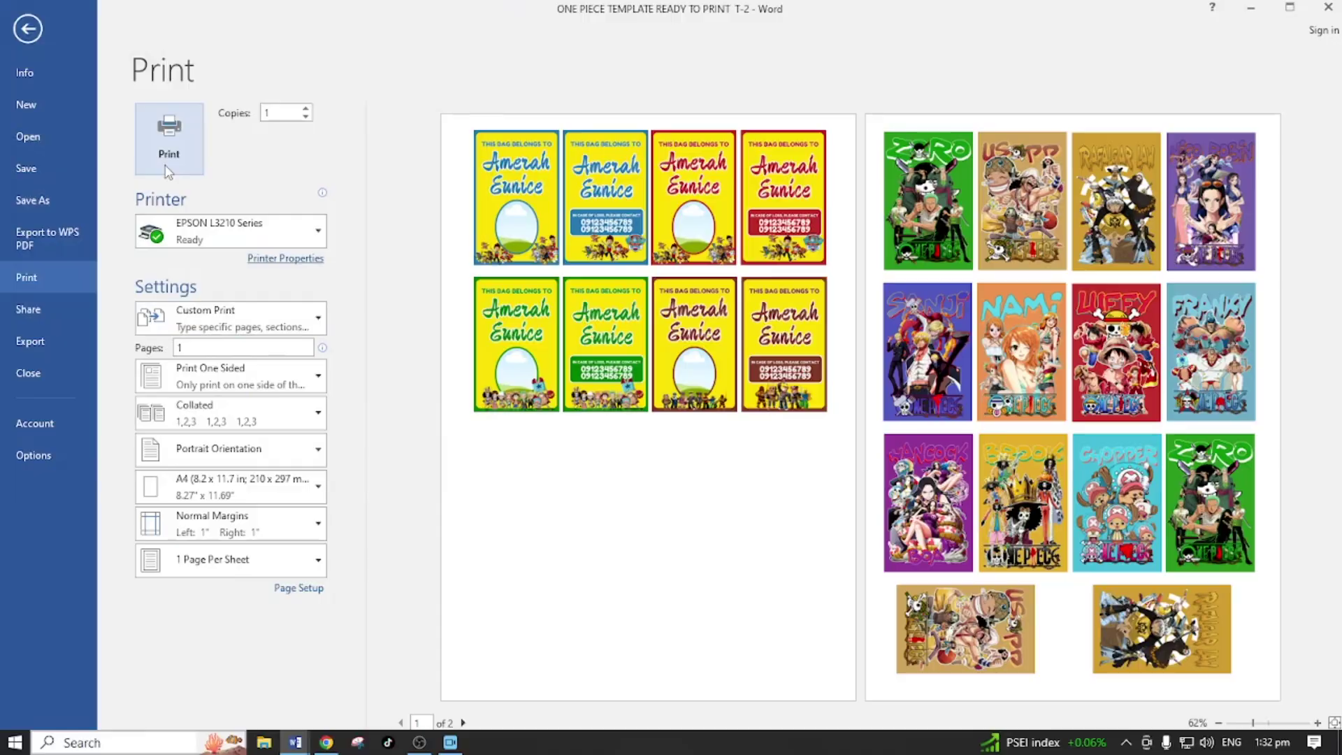